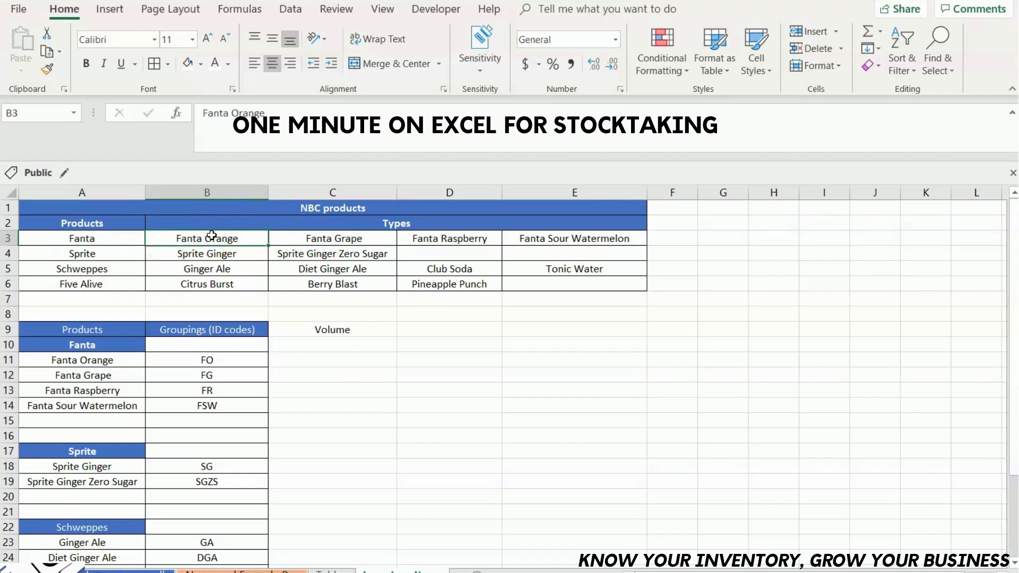
Delete the Volume heading from cell C9
click(341, 329)
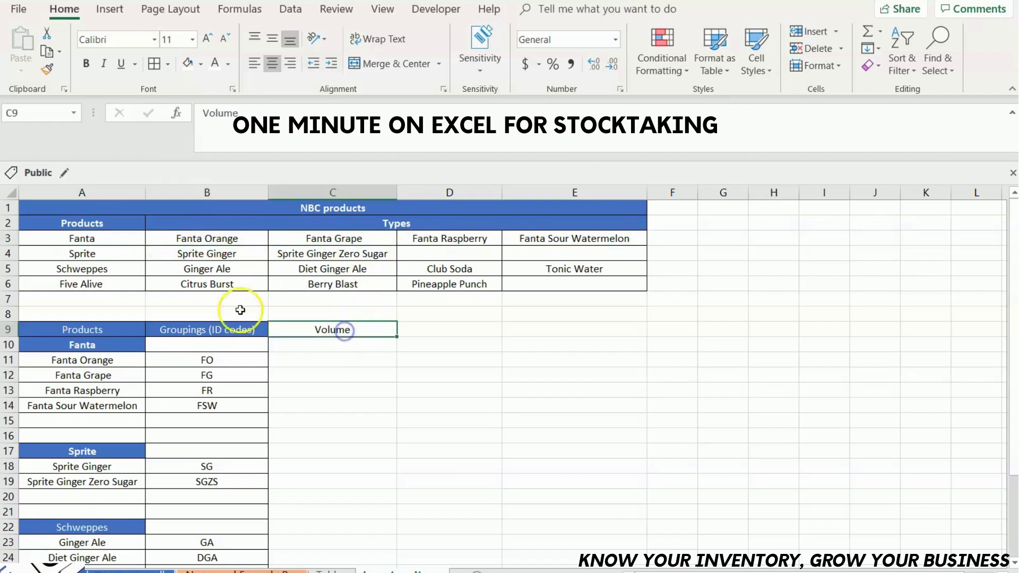
key(Delete)
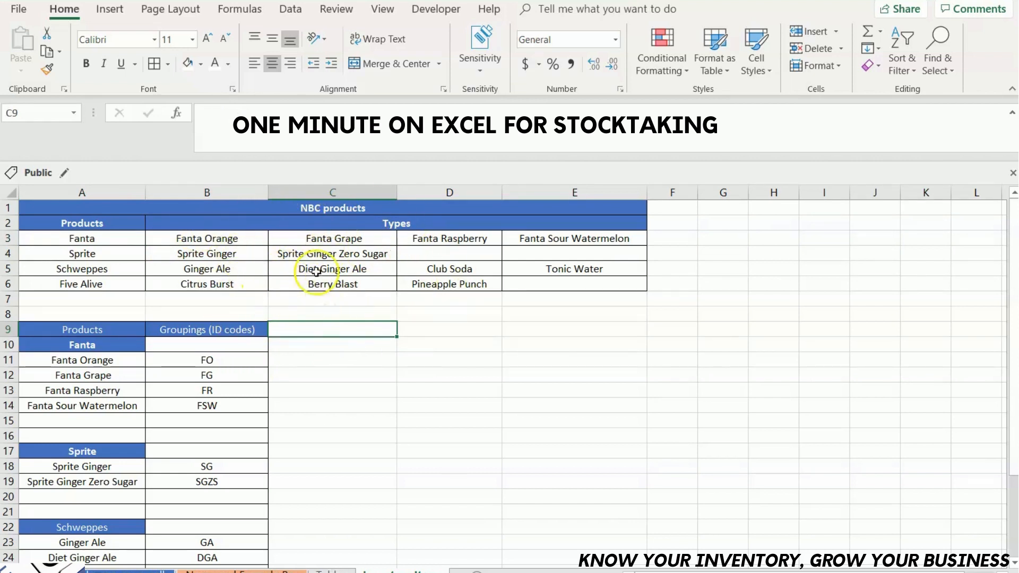
Review the types listed for Fanta, Sprite, Schweppes and Five Alive in the NBC products table
click(193, 238)
click(301, 237)
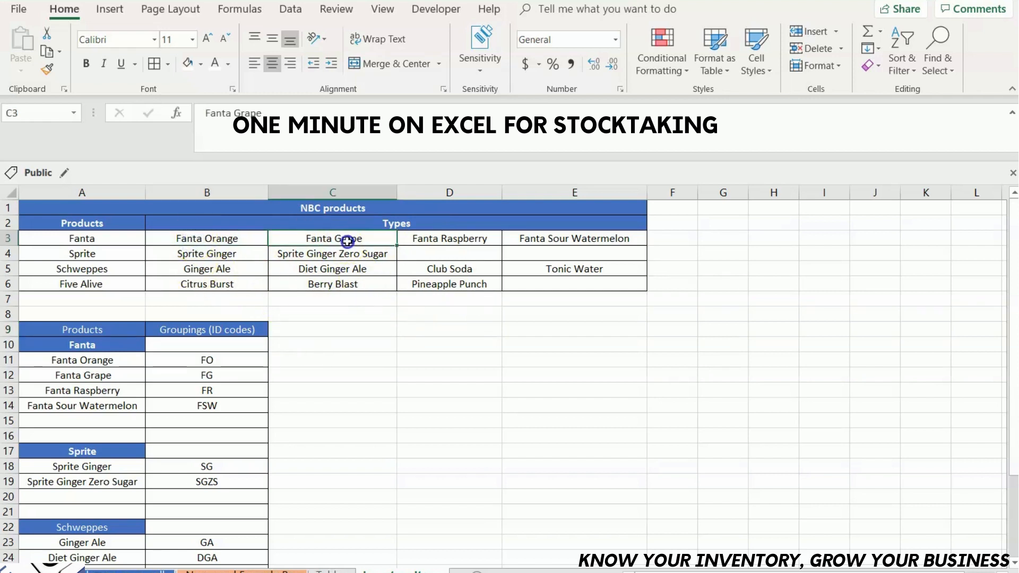
click(454, 237)
click(595, 237)
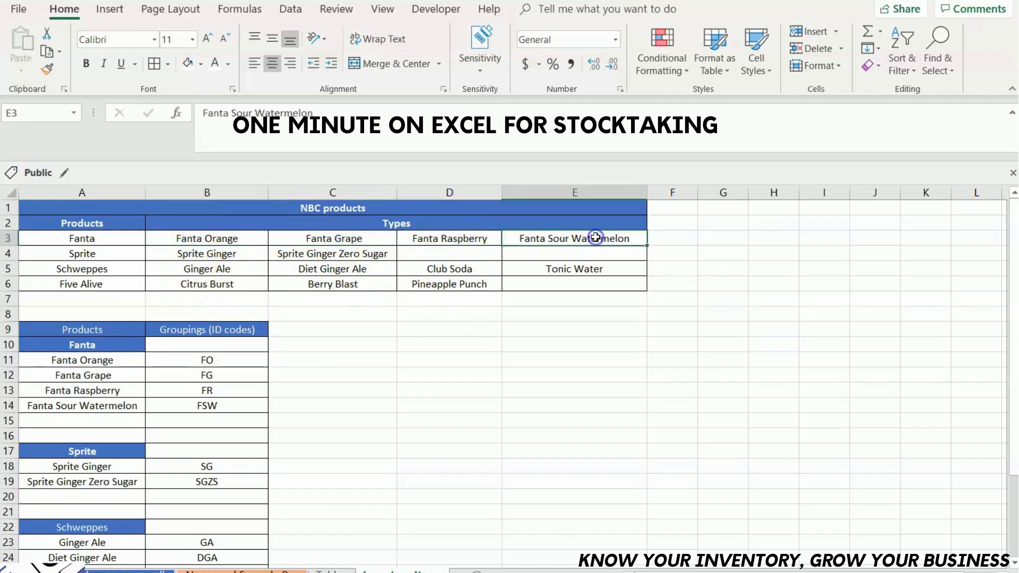
click(106, 255)
drag(219, 257, 326, 255)
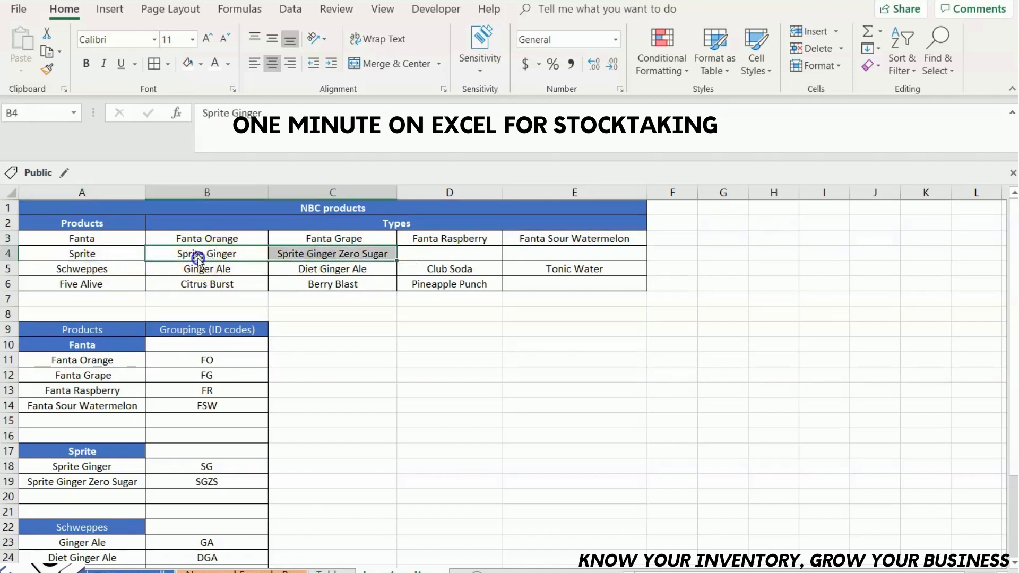
click(359, 255)
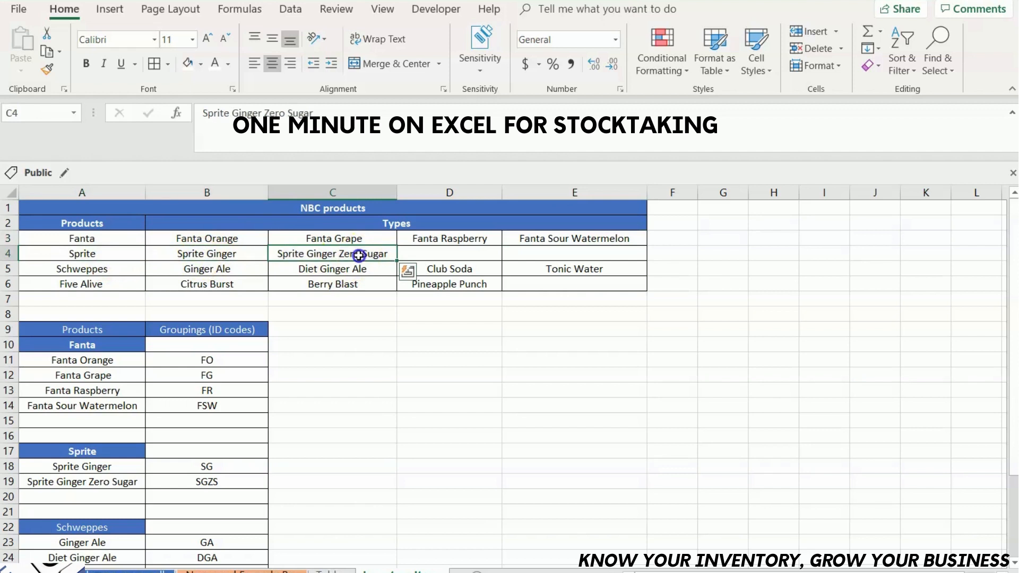
click(112, 268)
click(185, 269)
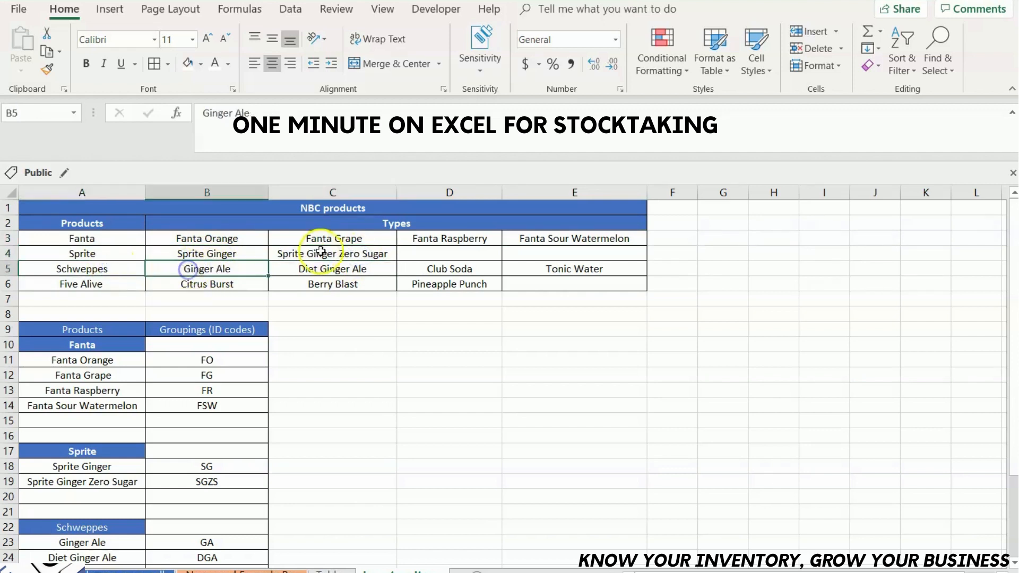
click(454, 269)
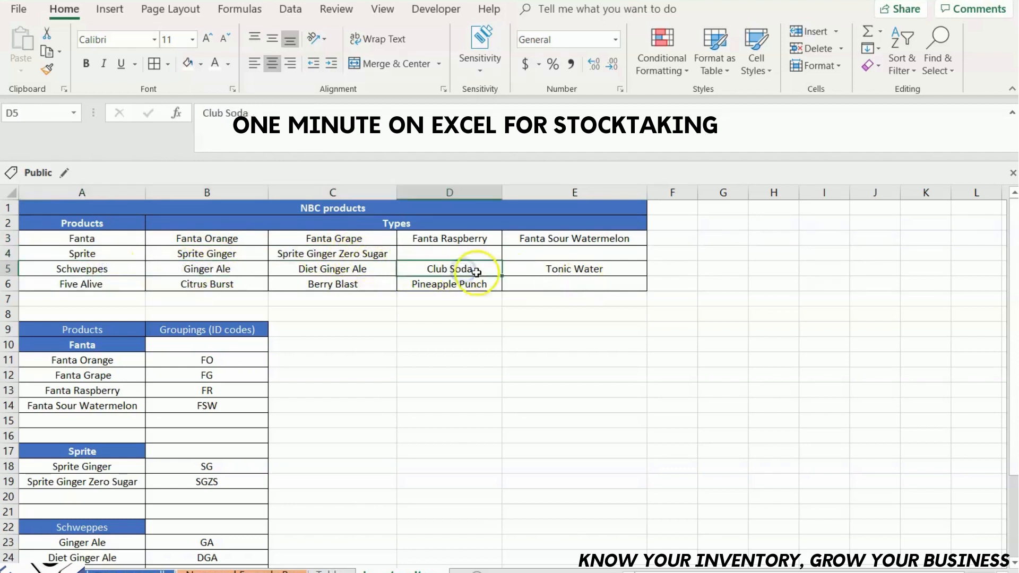
drag(499, 269, 330, 282)
click(149, 286)
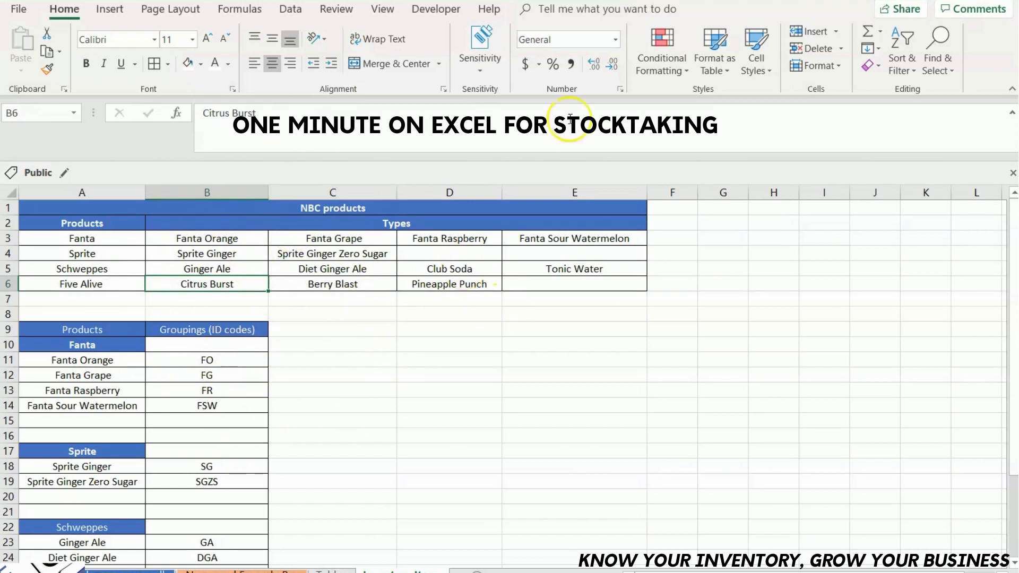
Examine the Fanta Grape entry with its ID code, the product list and the headings of the groupings table
click(135, 374)
click(218, 374)
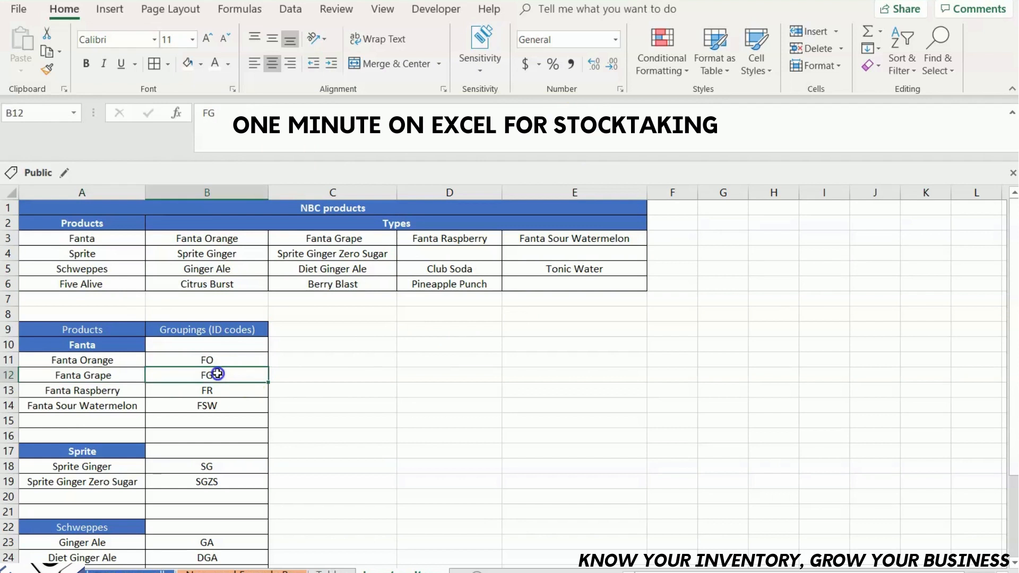
click(114, 373)
drag(87, 239, 92, 258)
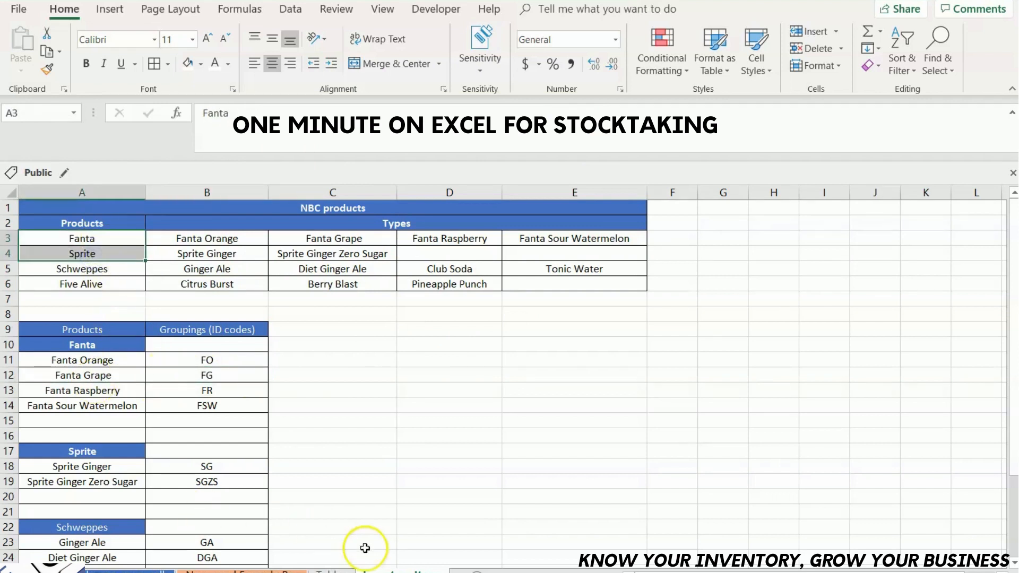
click(95, 235)
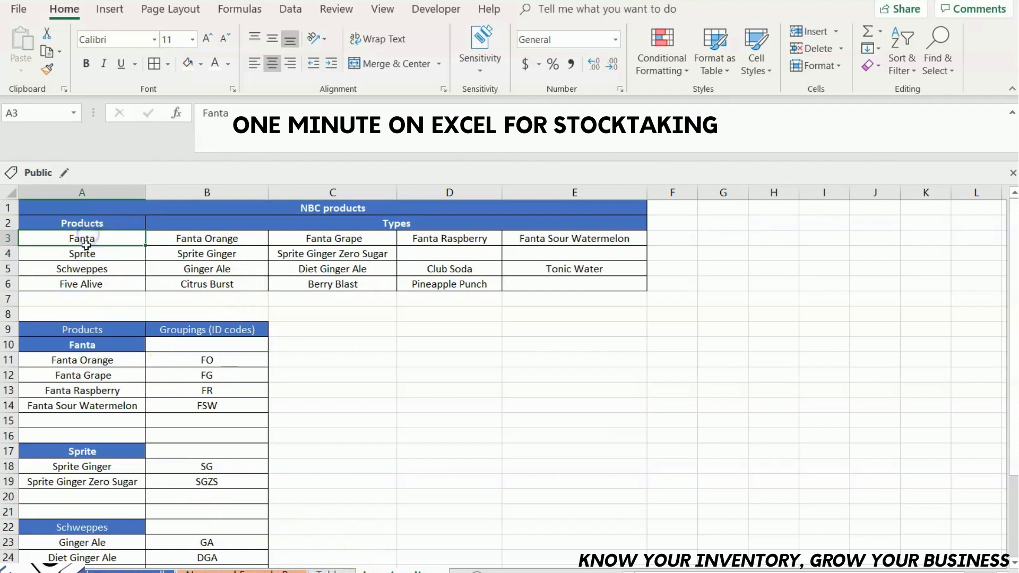
click(59, 330)
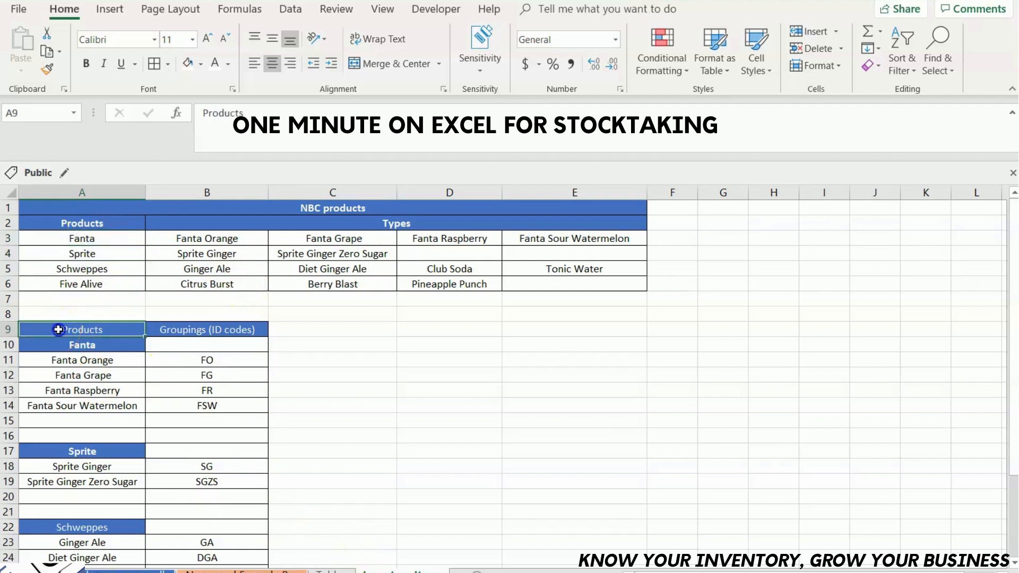
drag(77, 326, 190, 336)
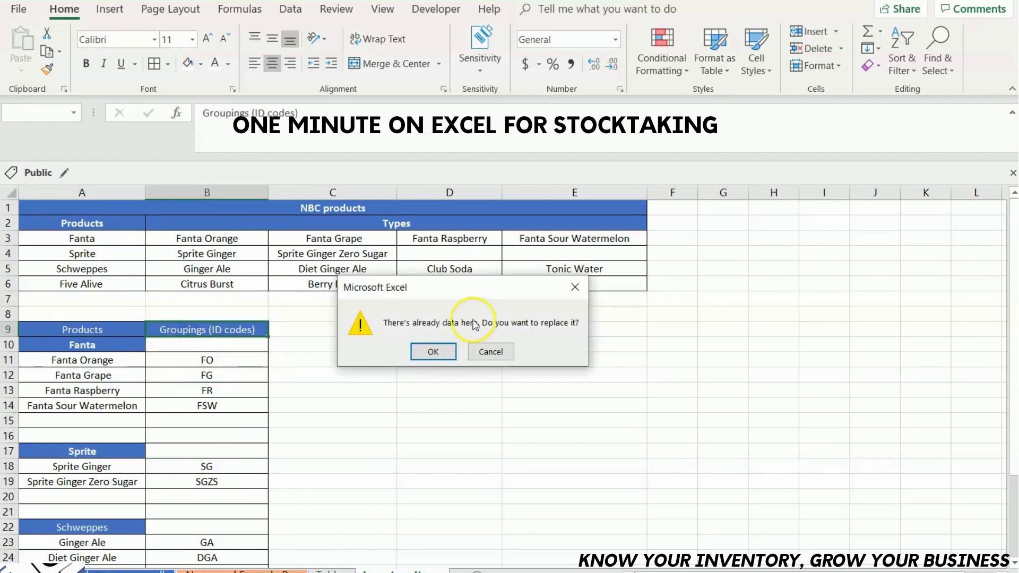
click(489, 352)
Clear the contents of columns A and B from row 11 downward, below the Fanta heading
shift+click(212, 333)
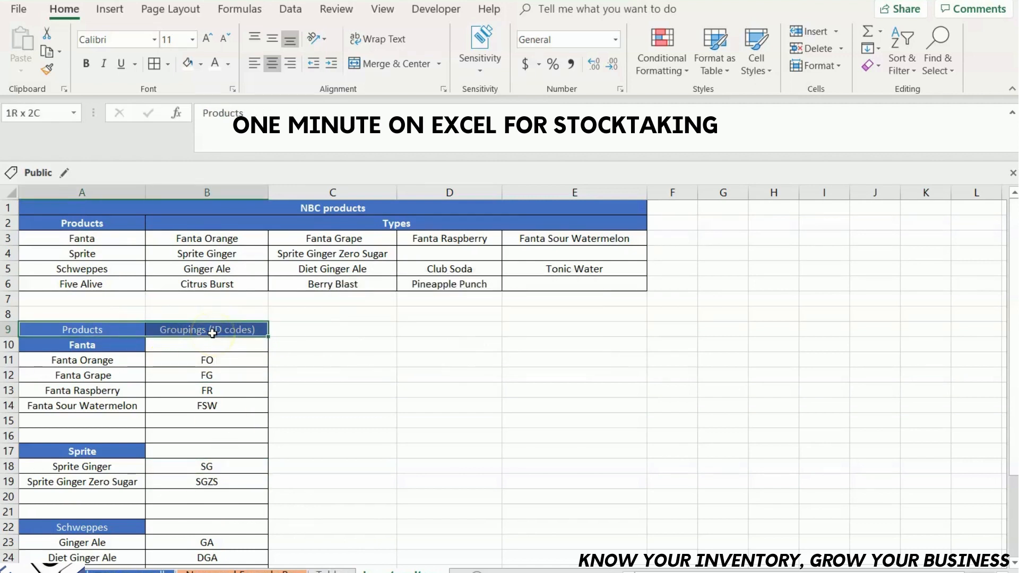
key(ctrl+shift+Down)
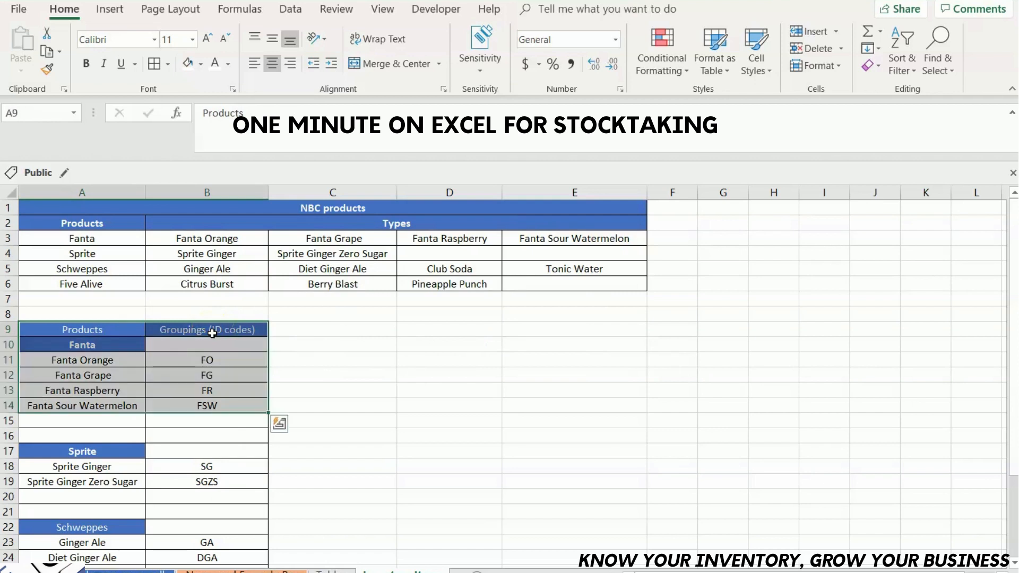
key(ctrl+shift+Down)
key(Down)
key(Down)
key(shift+Down)
key(shift+Down)
key(shift+Down)
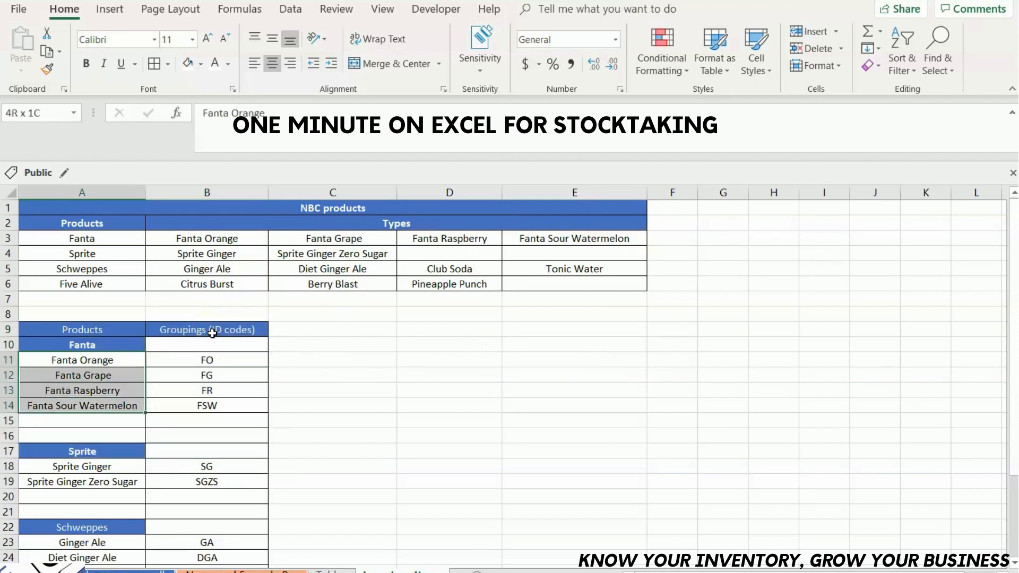
key(shift+Right)
key(ctrl+shift+Down)
key(ctrl+shift+Down)
key(ctrl+shift+Down)
key(ctrl+shift+Down)
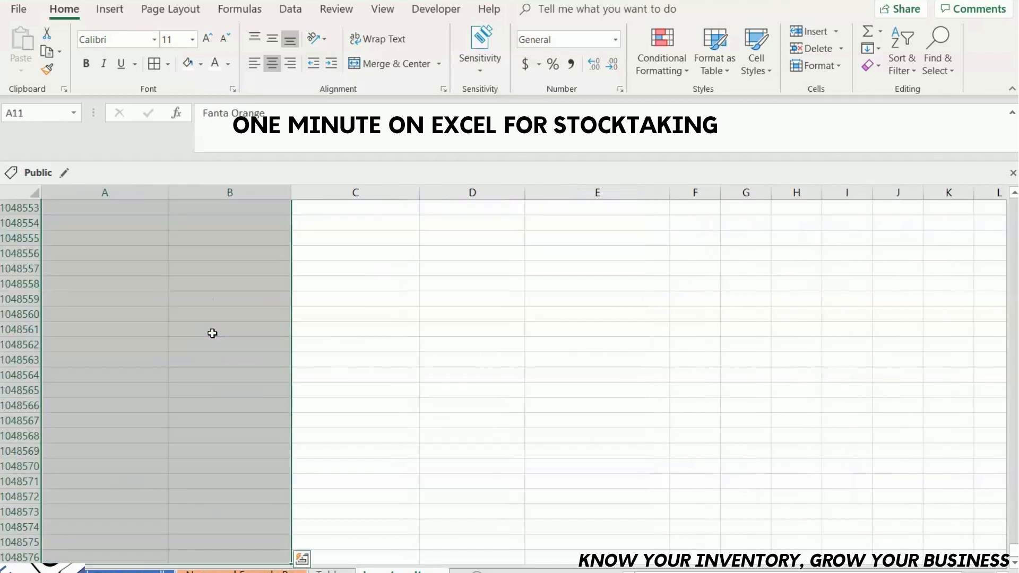
key(ctrl+BackSpace)
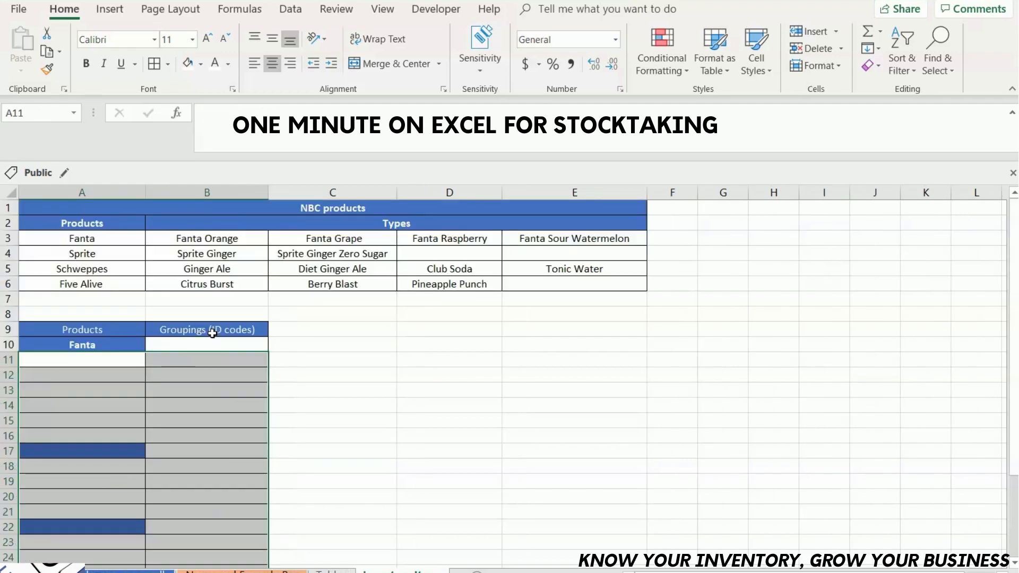
click(180, 358)
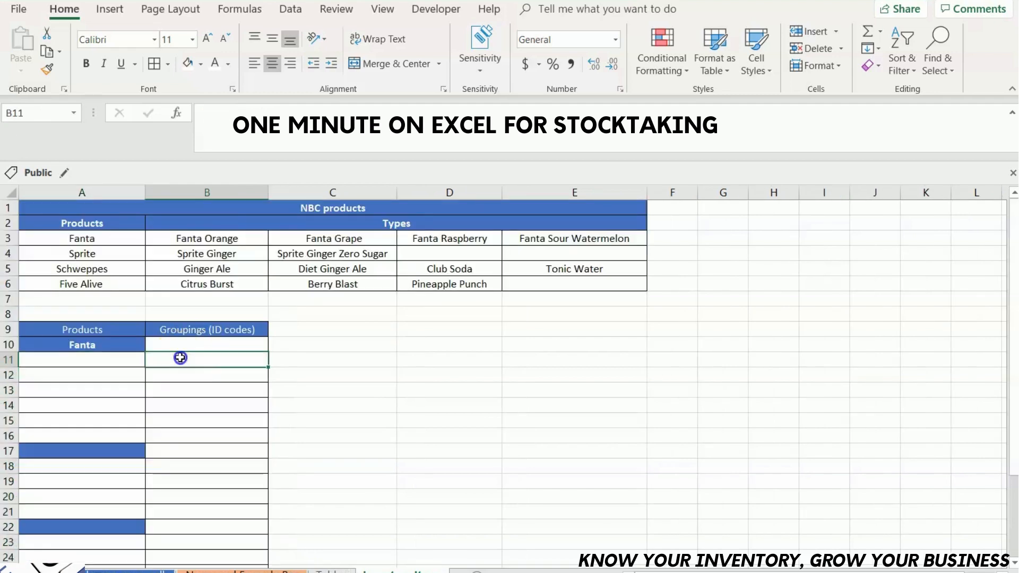
Compare the headings of the emptied groupings table with the product names in the NBC products table
click(85, 422)
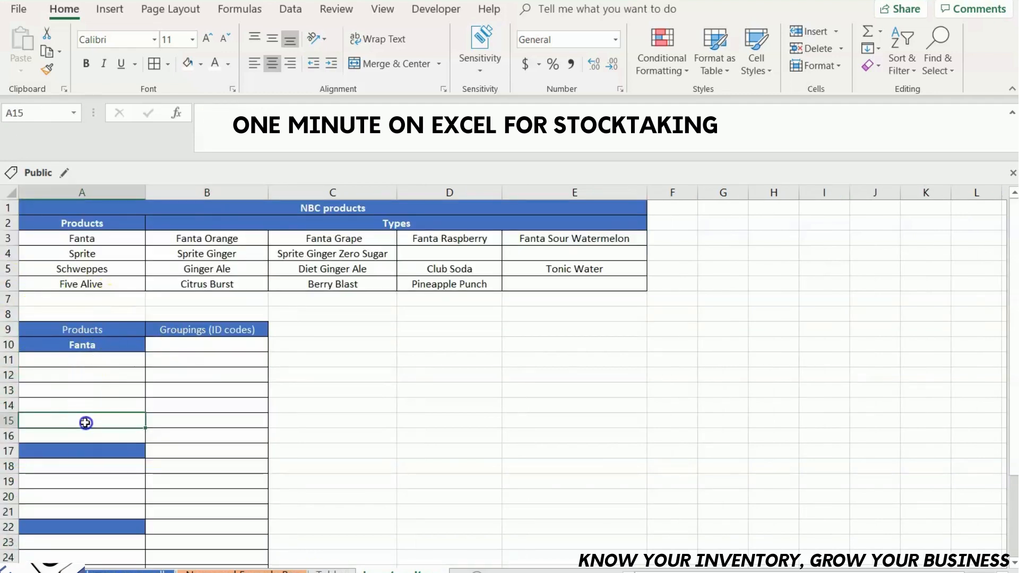
click(104, 342)
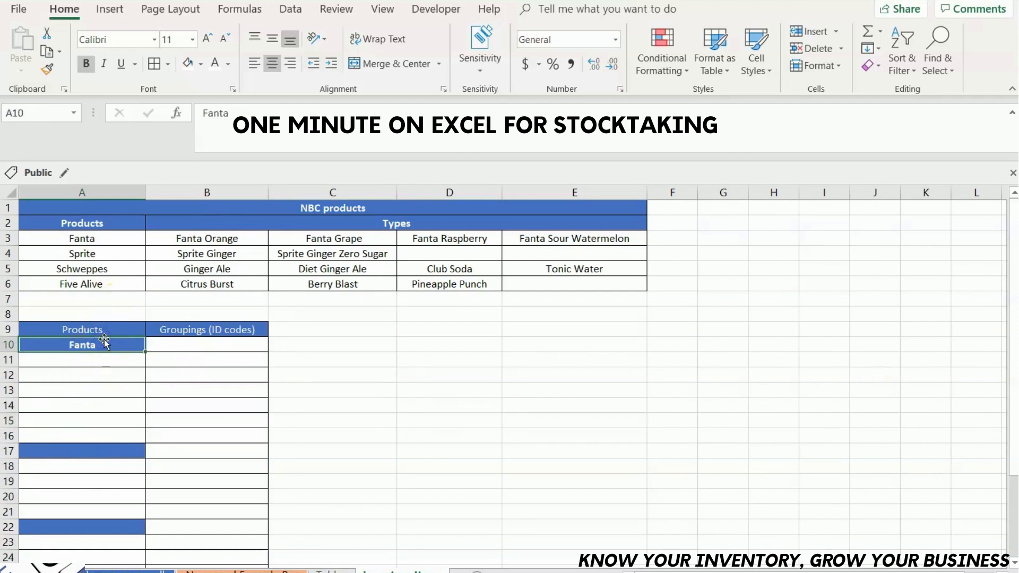
click(106, 330)
click(190, 328)
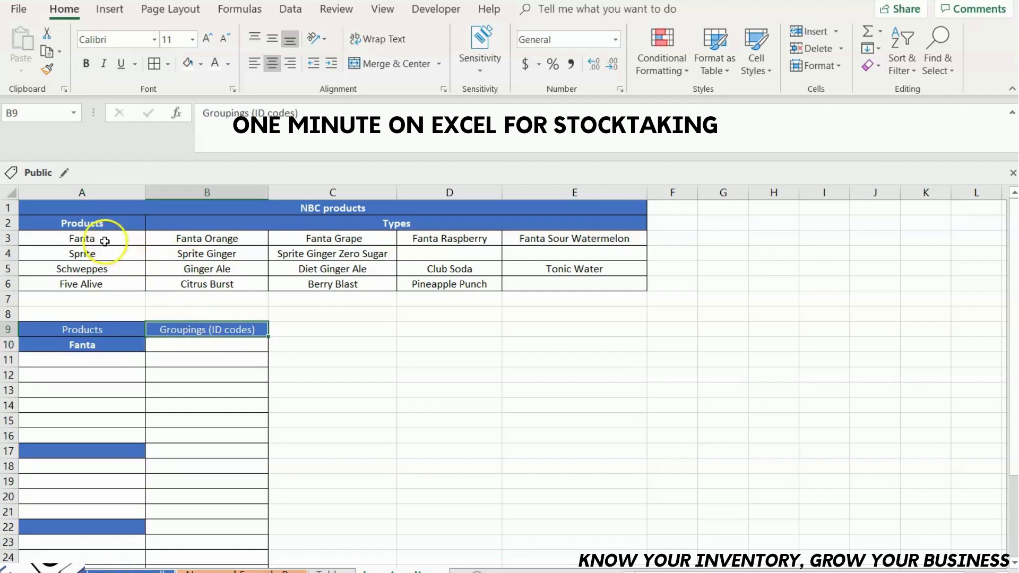
drag(85, 254, 80, 297)
click(78, 334)
click(108, 241)
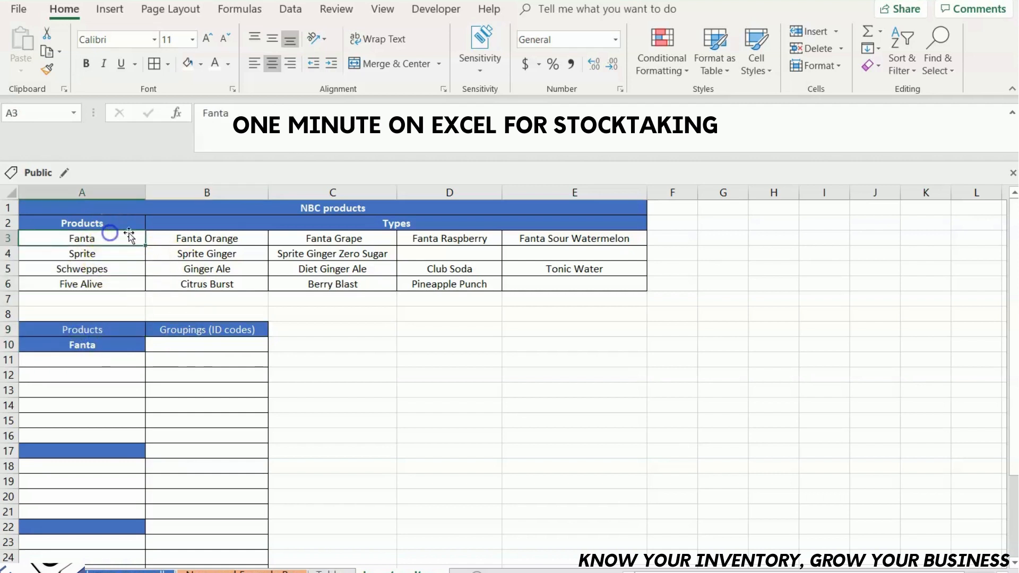
Copy the four Fanta types in B3:E3 and paste them transposed into column A starting at A11
click(204, 244)
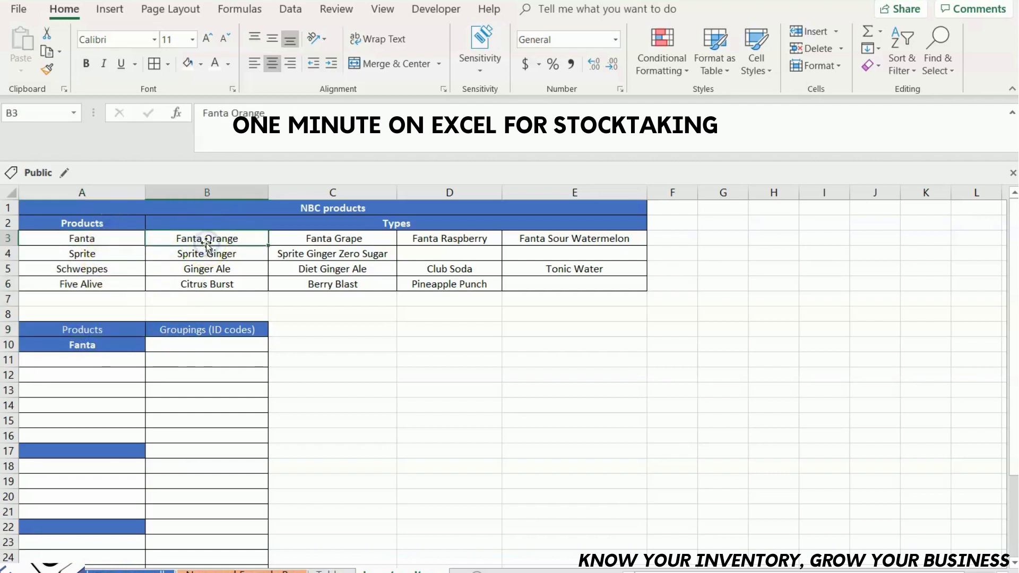
key(shift+Right)
key(shift+Right)
key(shift+Right)
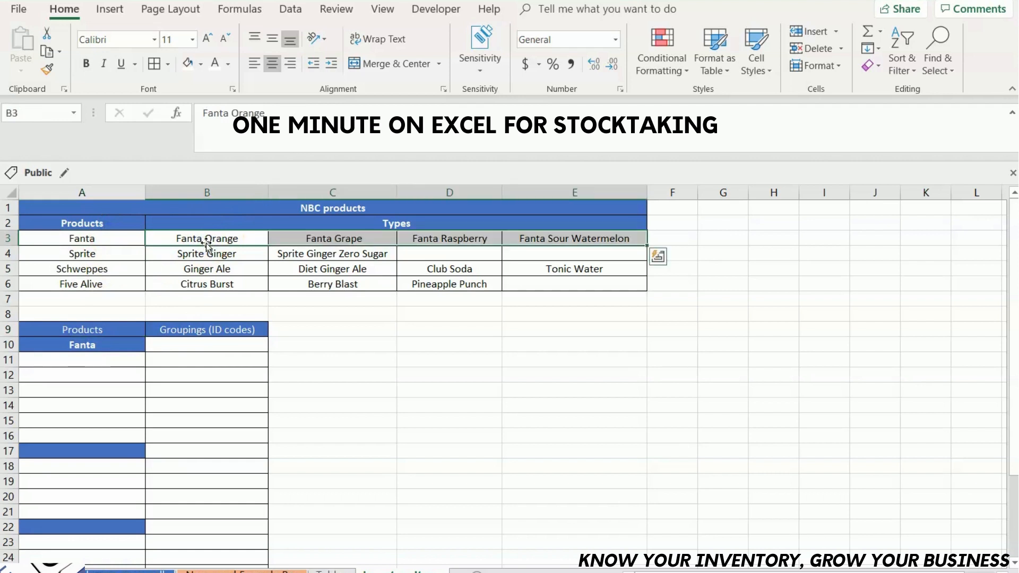
right_click(223, 236)
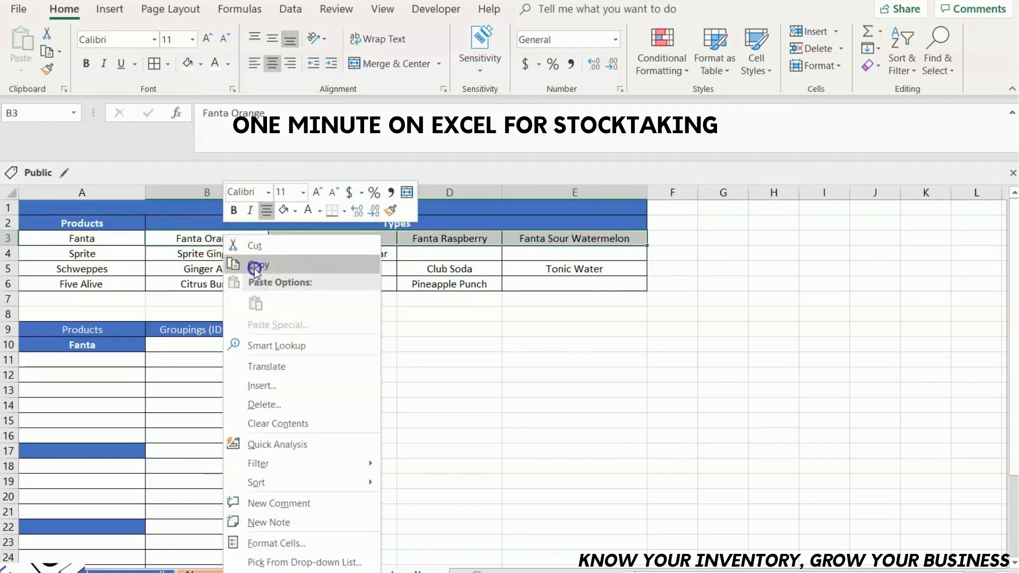
click(252, 269)
click(87, 358)
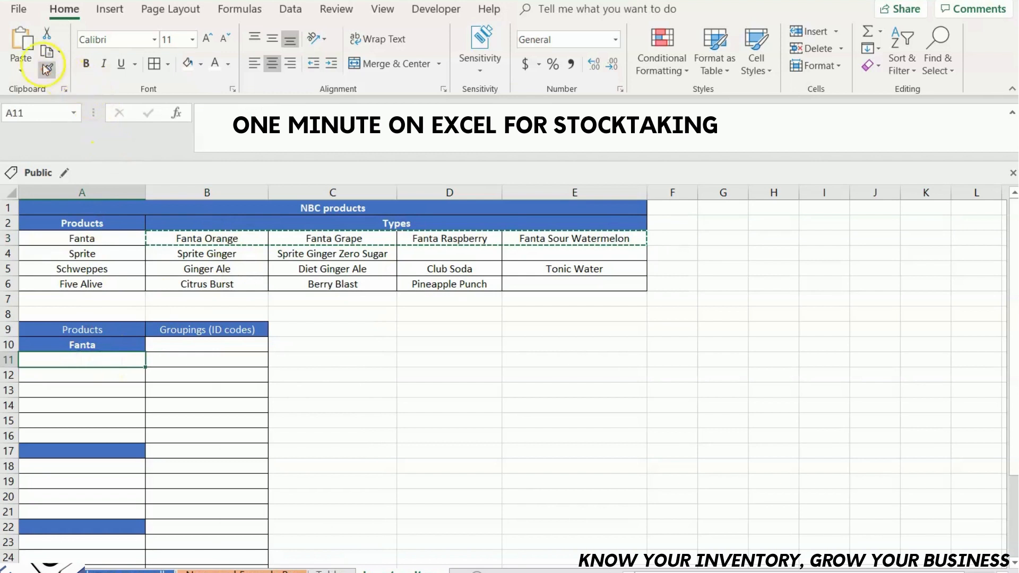
click(19, 64)
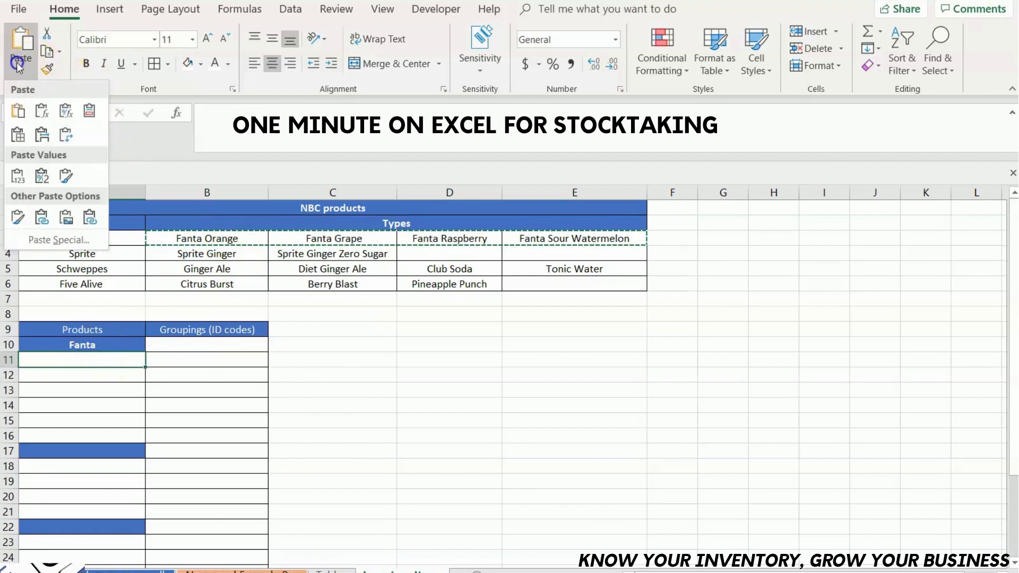
click(68, 136)
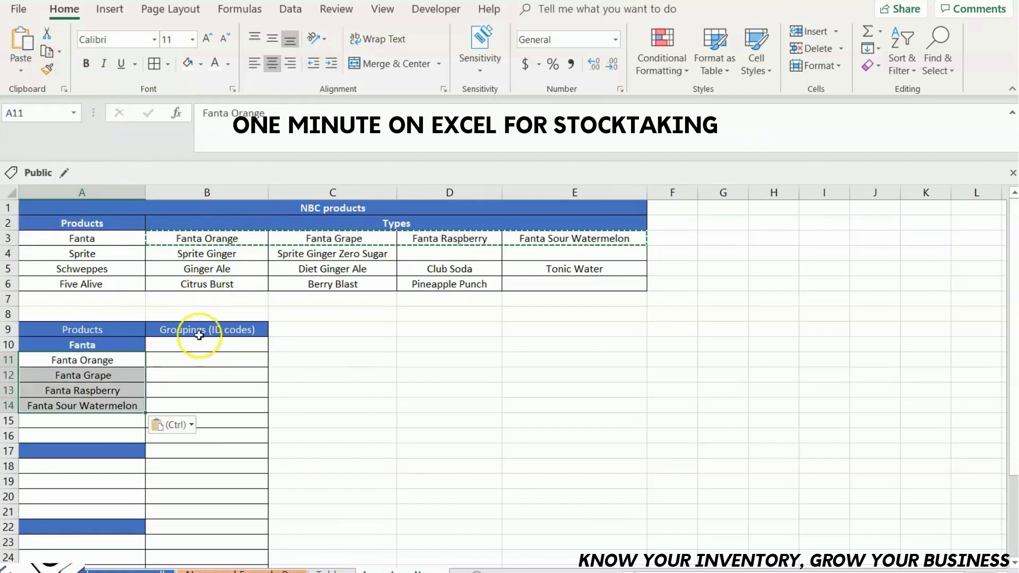
Copy the product name Sprite from A4 into the group heading cell A17
click(145, 270)
click(115, 253)
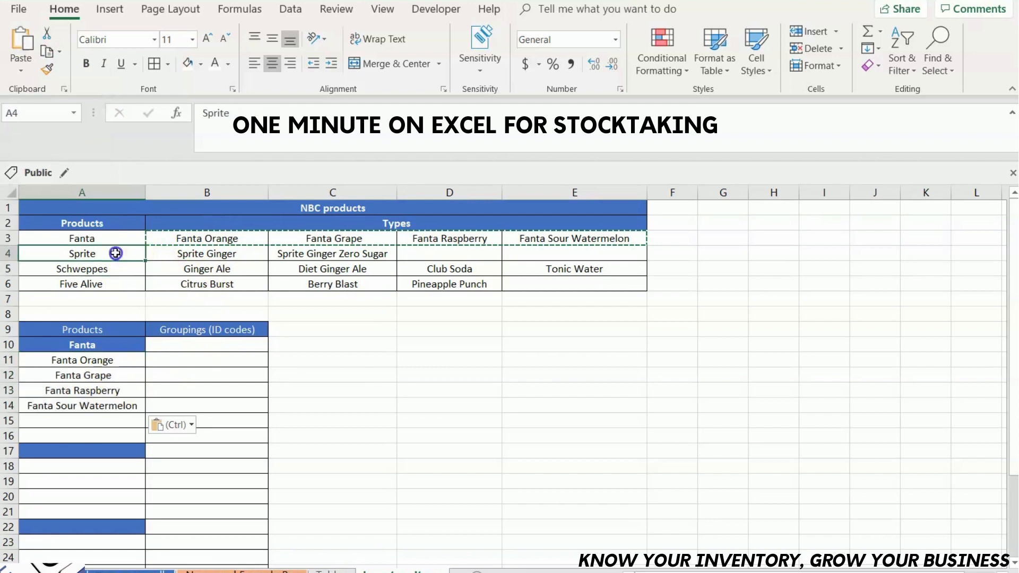
key(ctrl+c)
click(75, 451)
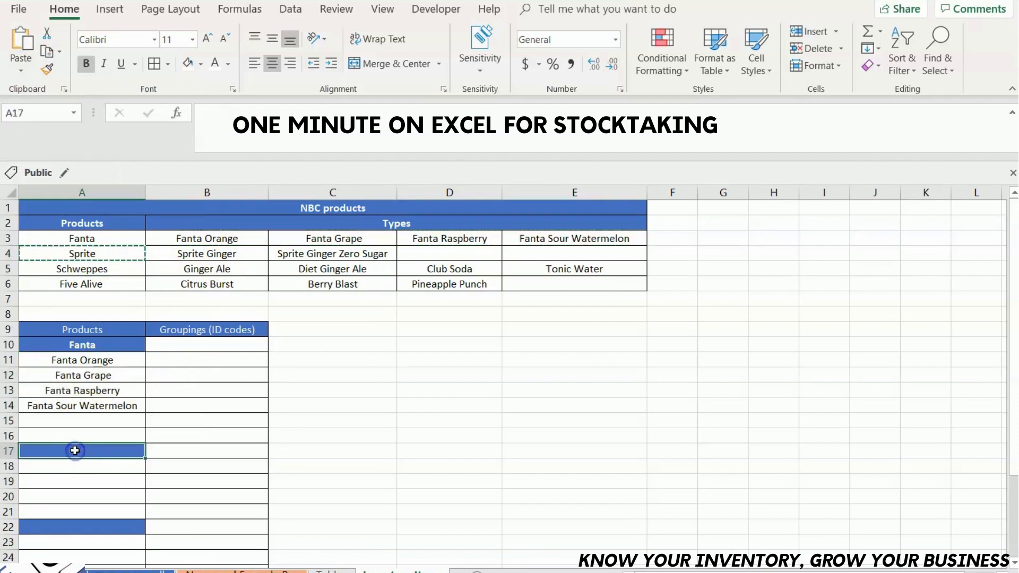
key(ctrl+v)
Copy the two Sprite types in B4:C4 and paste them transposed into column A starting at A18
click(175, 255)
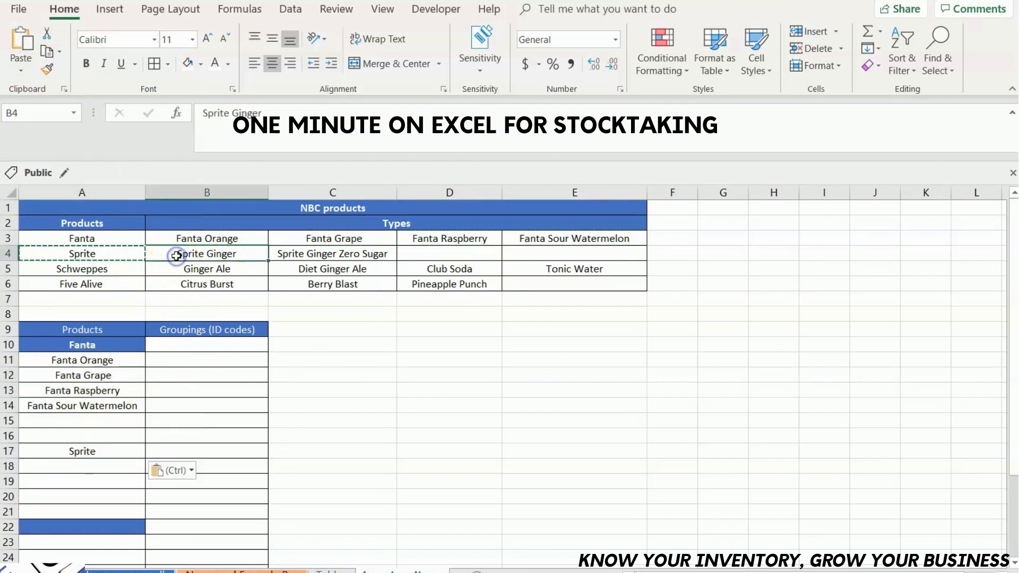
key(shift+Right)
right_click(176, 256)
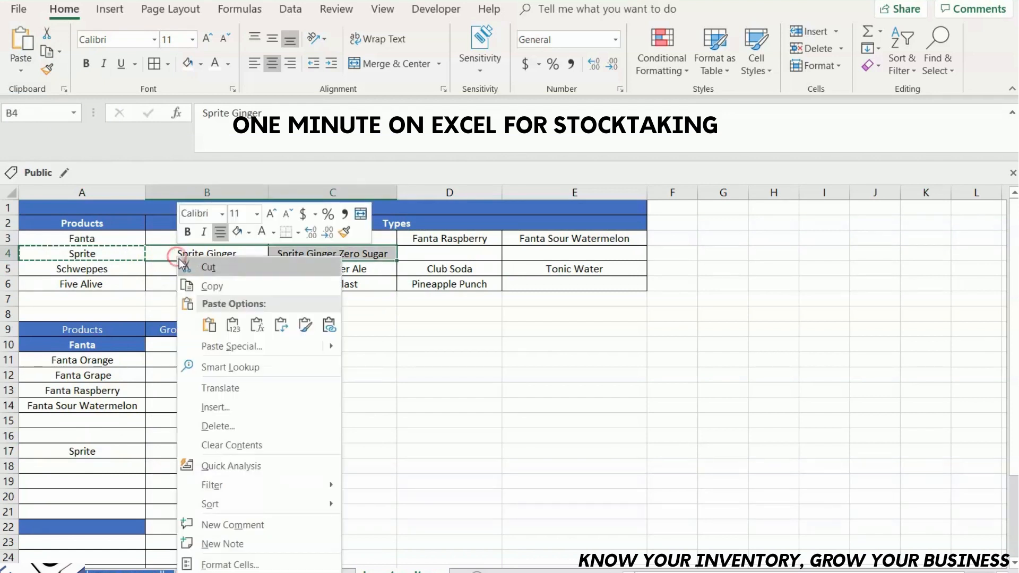
click(210, 291)
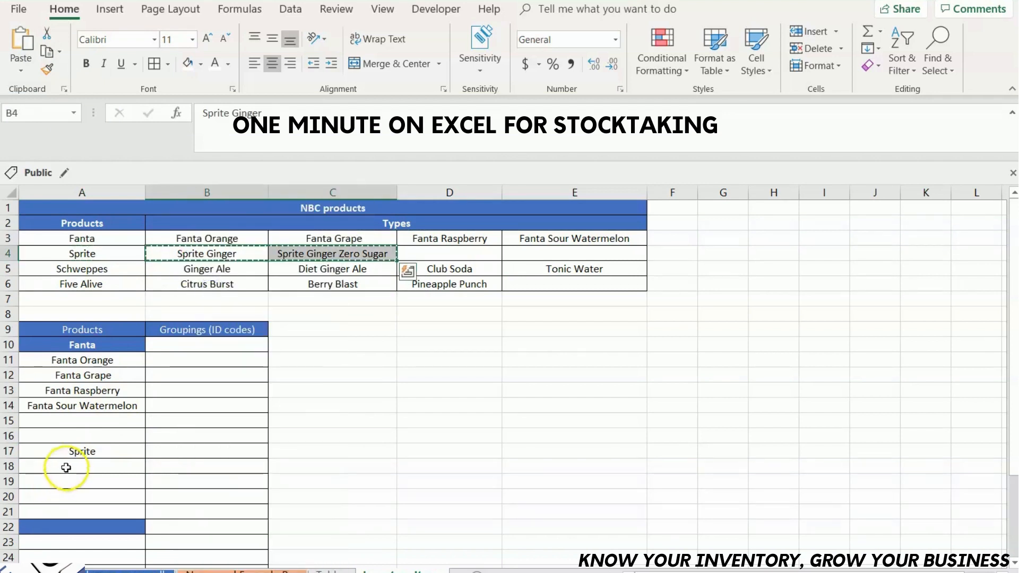
click(66, 468)
click(28, 62)
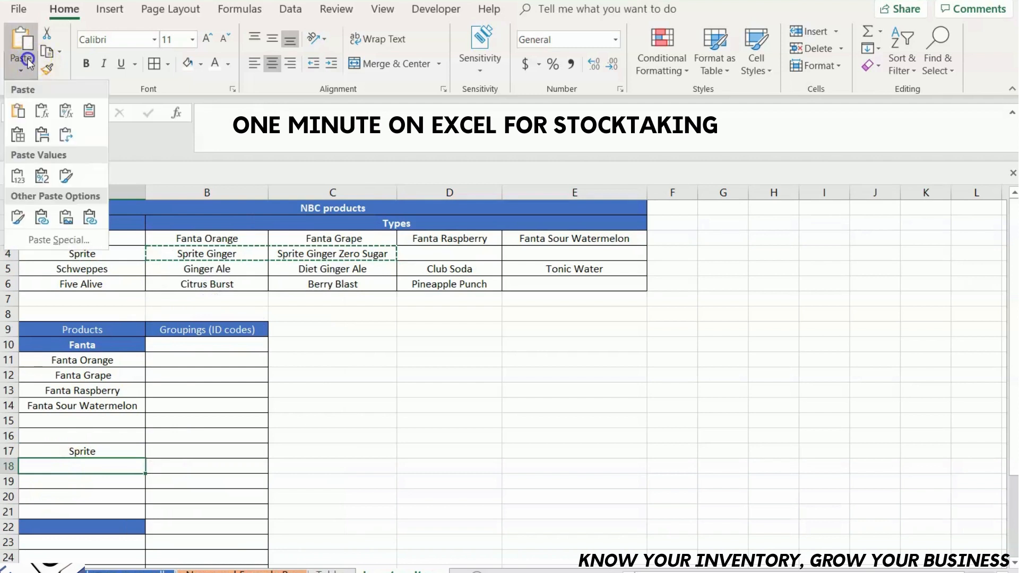
click(64, 130)
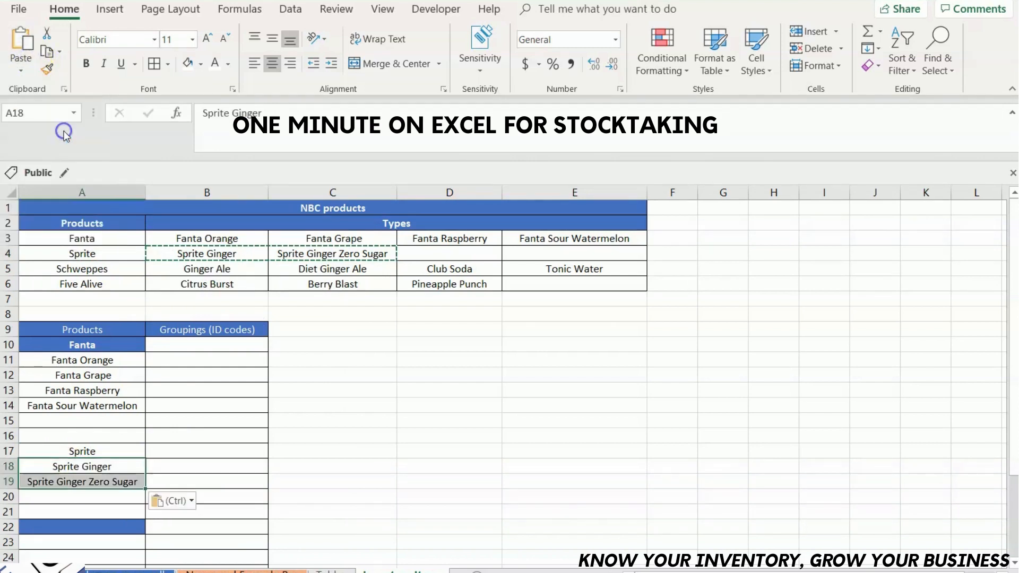
Format the Sprite heading in A17 with a blue fill and white text
click(98, 451)
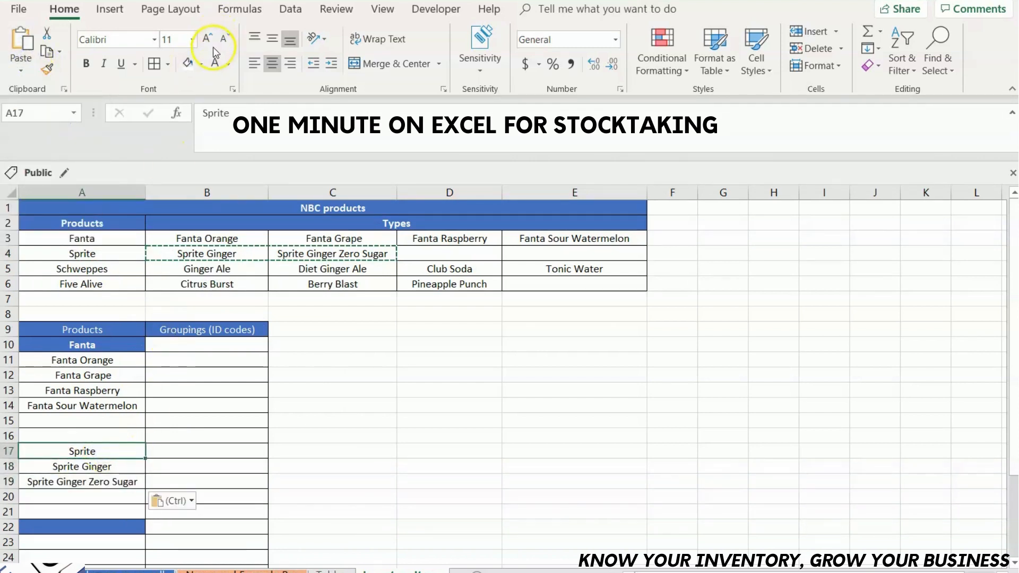
click(201, 65)
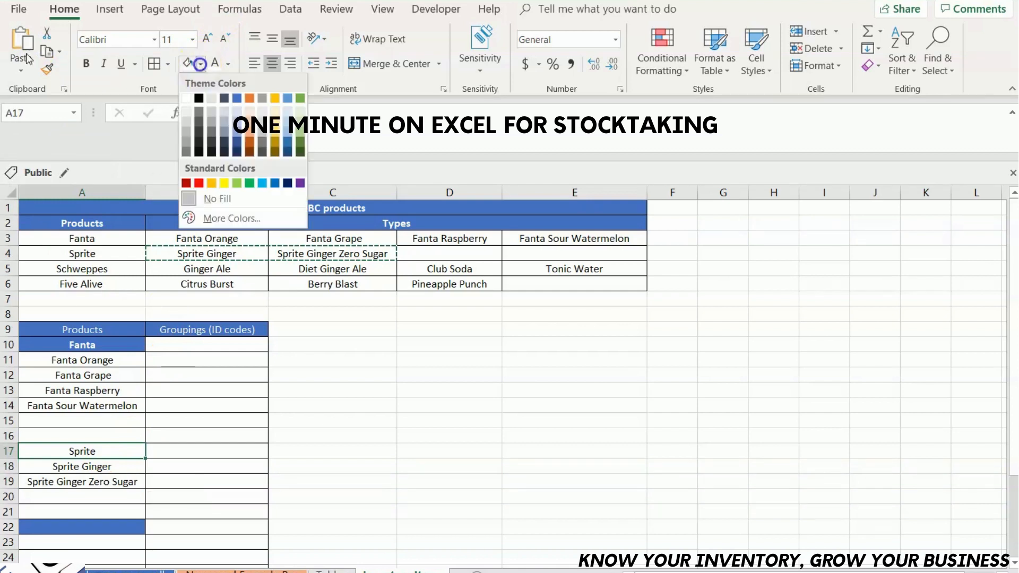
click(232, 100)
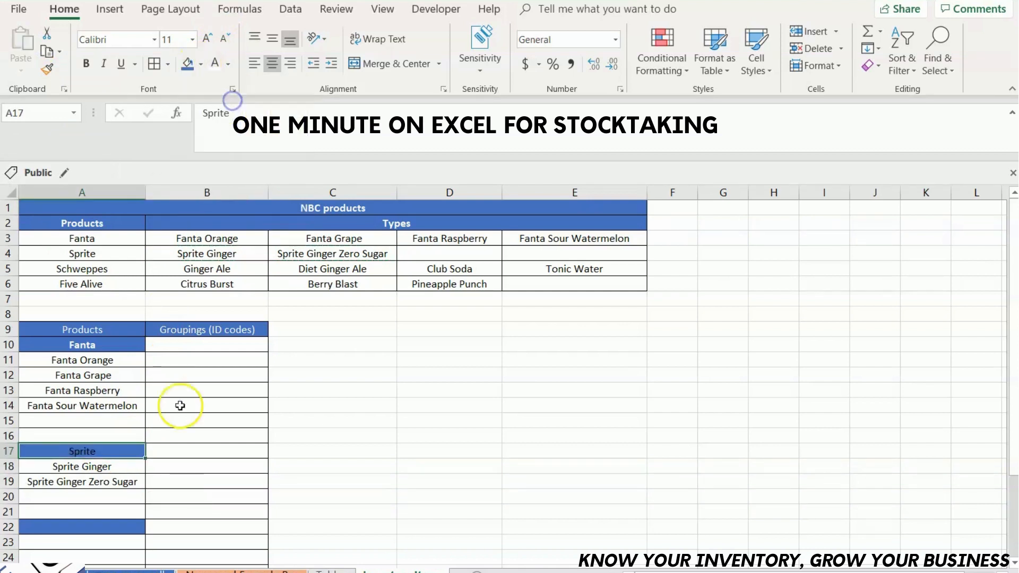
click(214, 66)
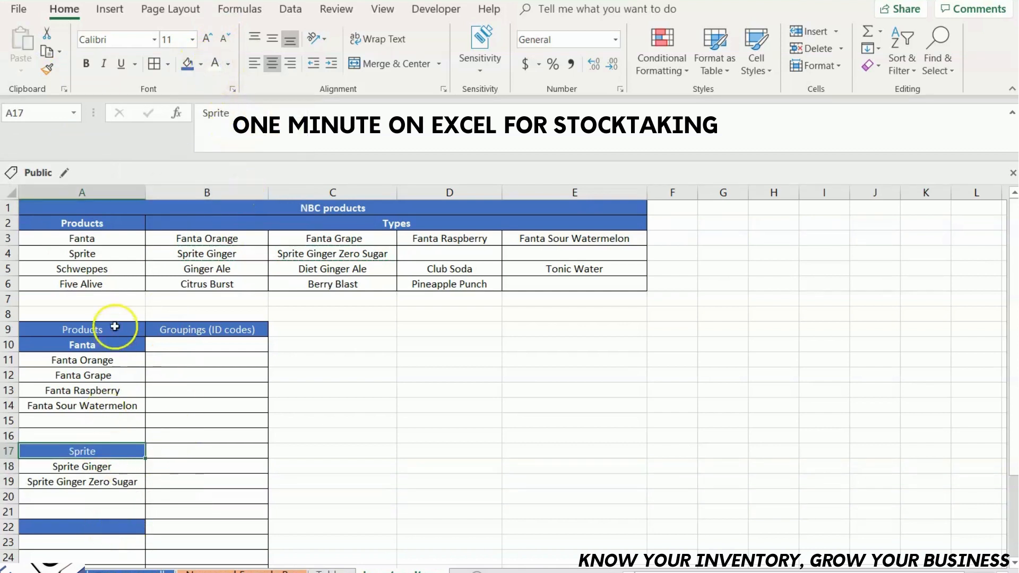
Copy the product name Schweppes from A5 into the group heading cell A22
click(108, 271)
key(ctrl+c)
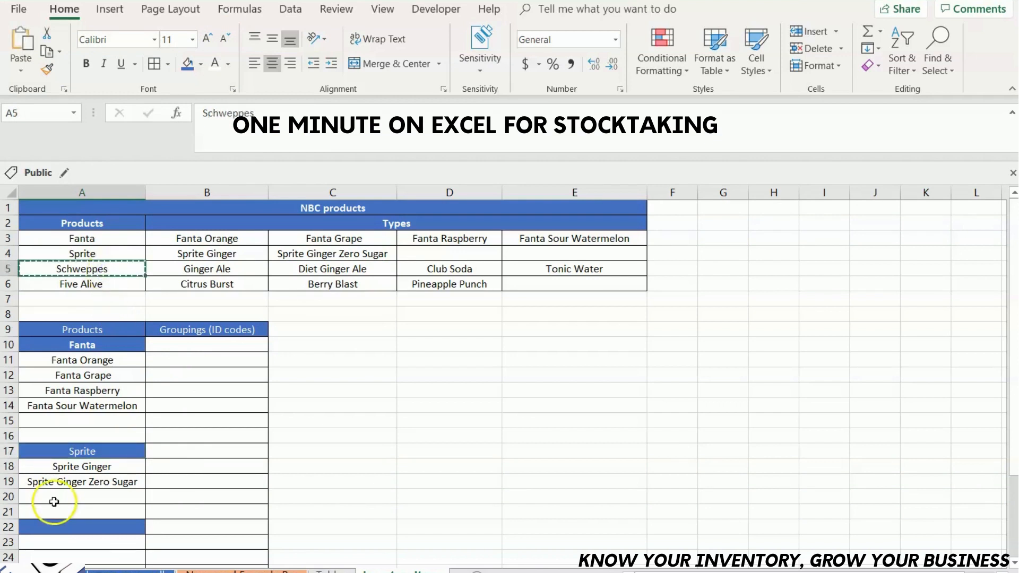
click(51, 523)
key(ctrl+v)
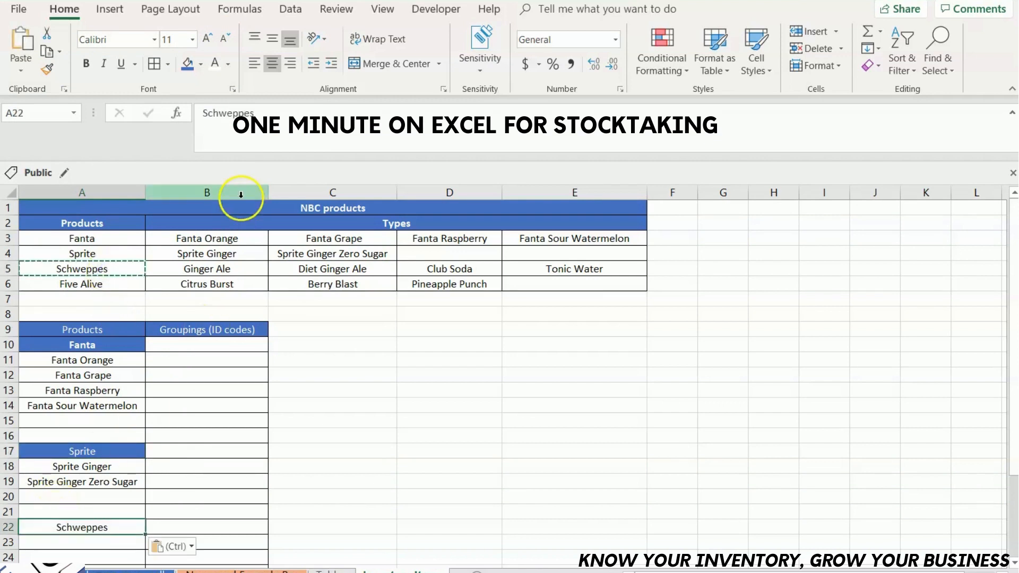
Copy the four Schweppes types in B5:E5 and paste them transposed into column A starting at A23
click(204, 269)
key(shift+Right)
key(shift+Right)
key(shift+Right)
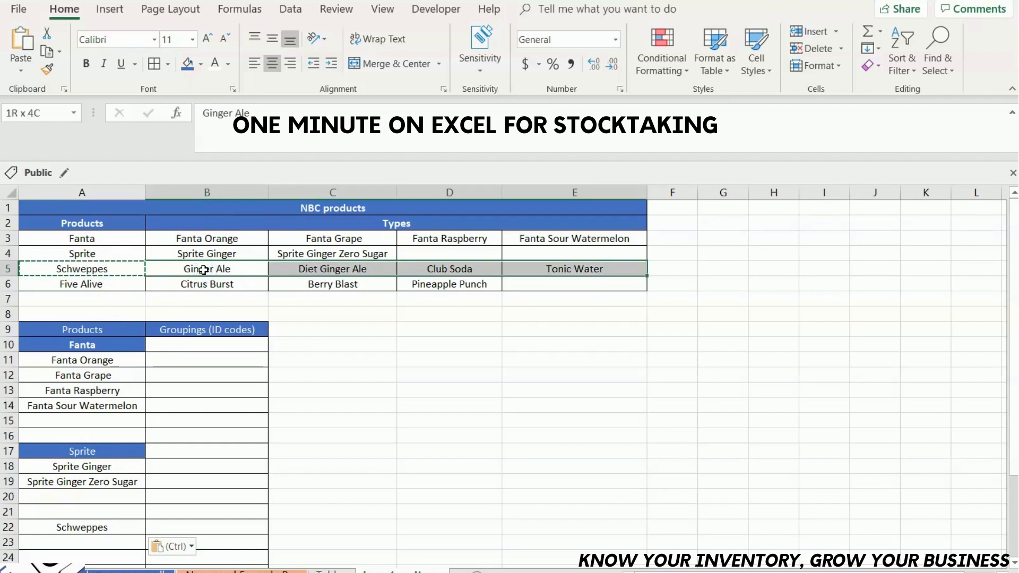
right_click(225, 268)
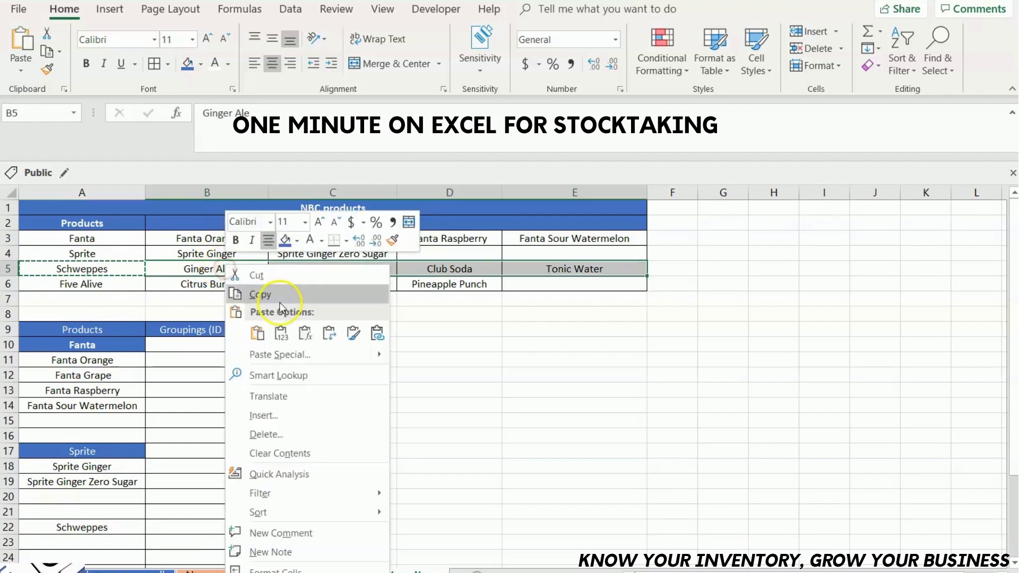
click(278, 295)
click(51, 543)
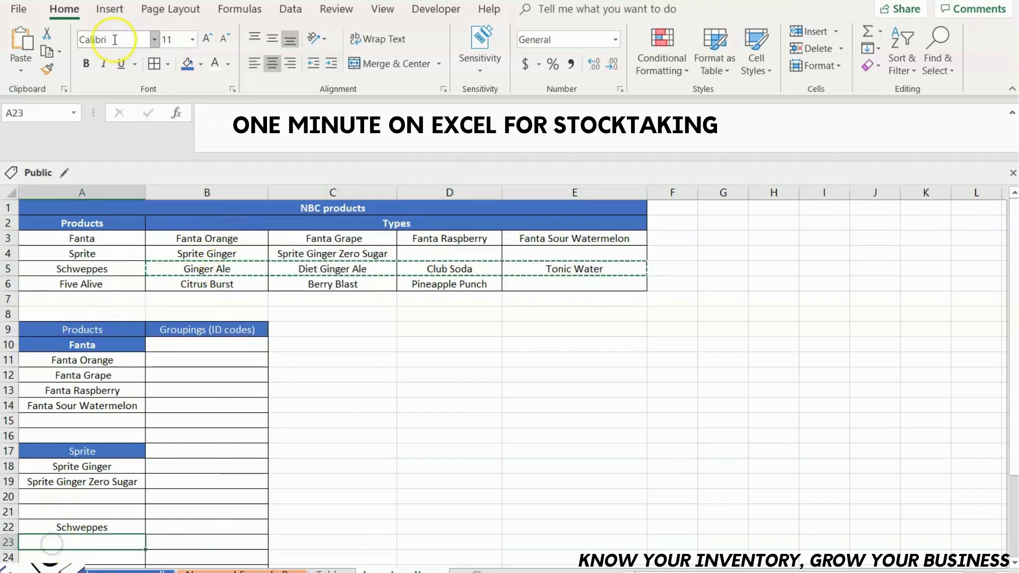
click(21, 70)
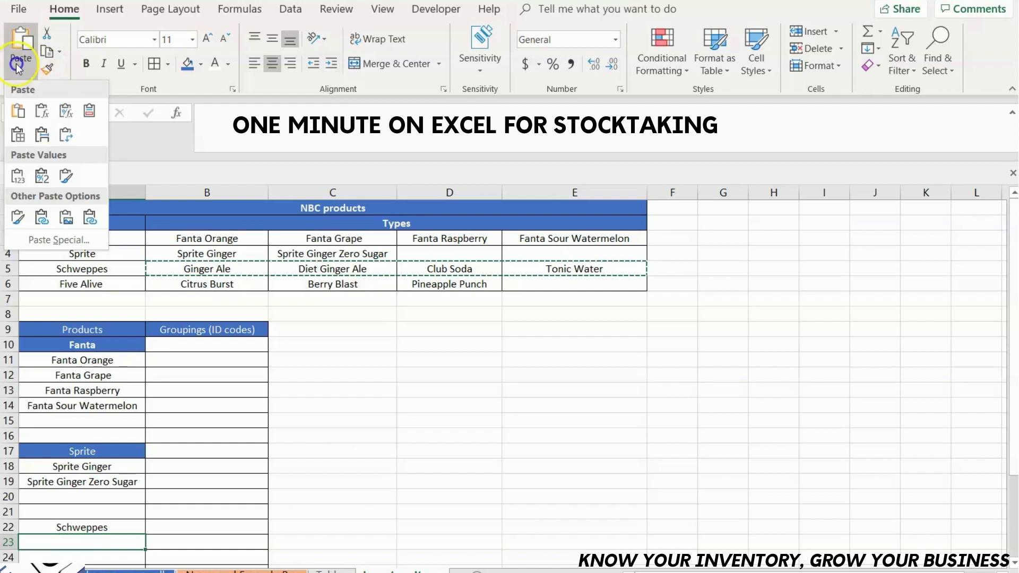
click(64, 134)
Format the Schweppes heading in A22 with a blue fill and white text
click(103, 526)
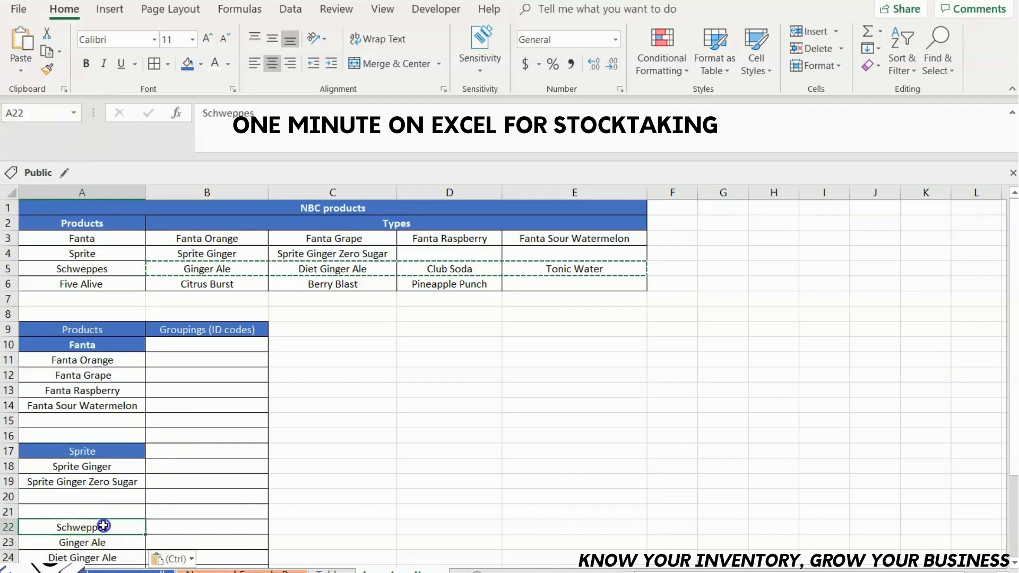
click(187, 63)
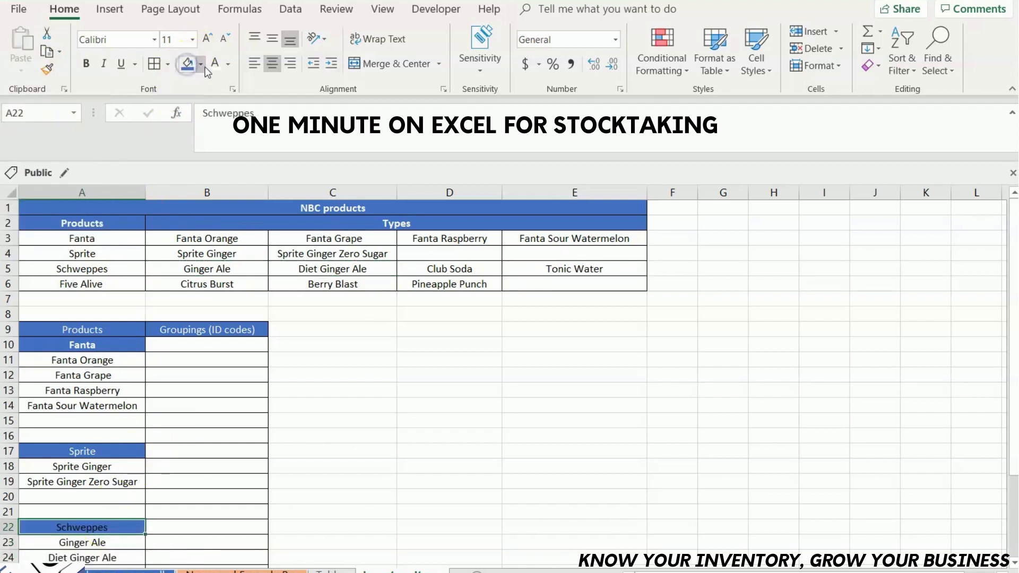
click(213, 64)
Copy the product name Five Alive from A6 into the heading cell A28 and give it a blue fill with white text
click(204, 506)
key(Down)
key(Down)
key(Down)
key(Down)
key(Down)
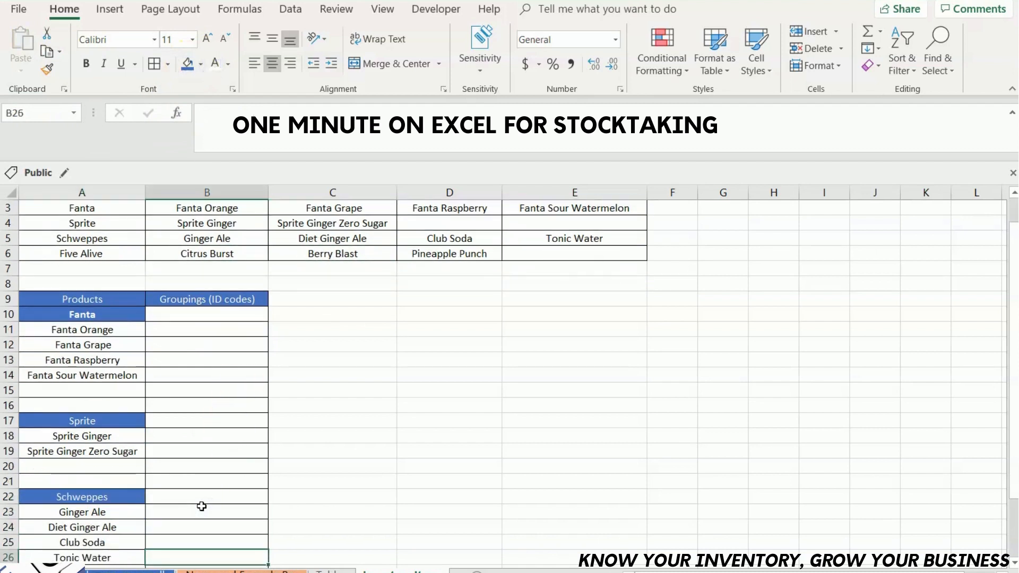
key(Down)
click(58, 238)
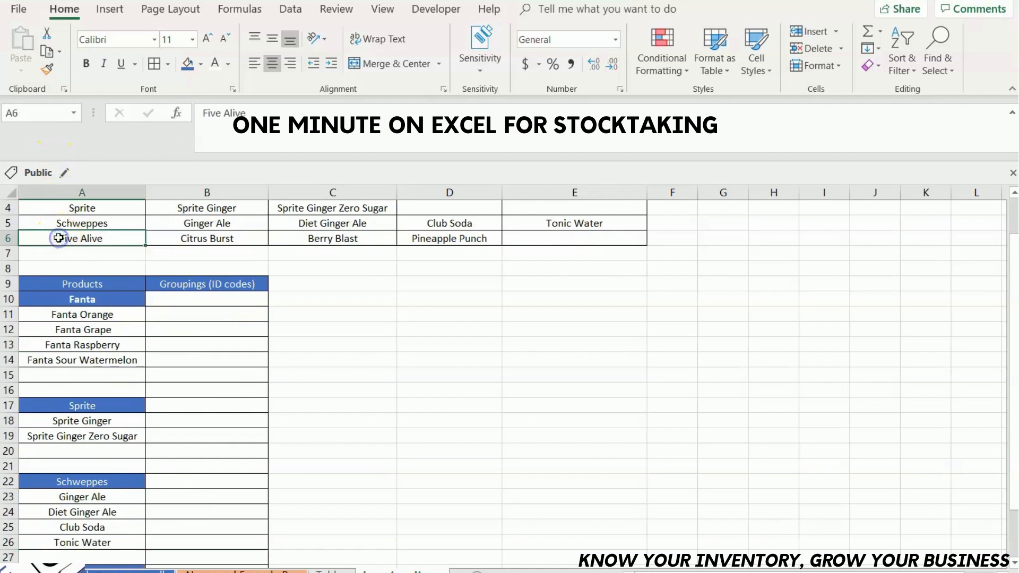
key(ctrl+c)
click(86, 510)
key(Down)
key(Down)
key(Down)
key(Down)
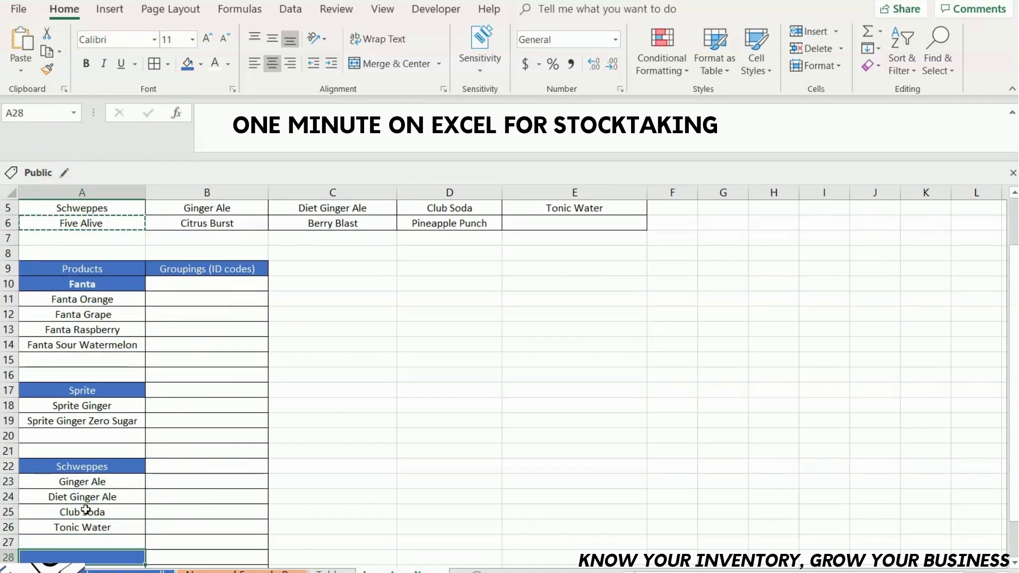
key(ctrl+v)
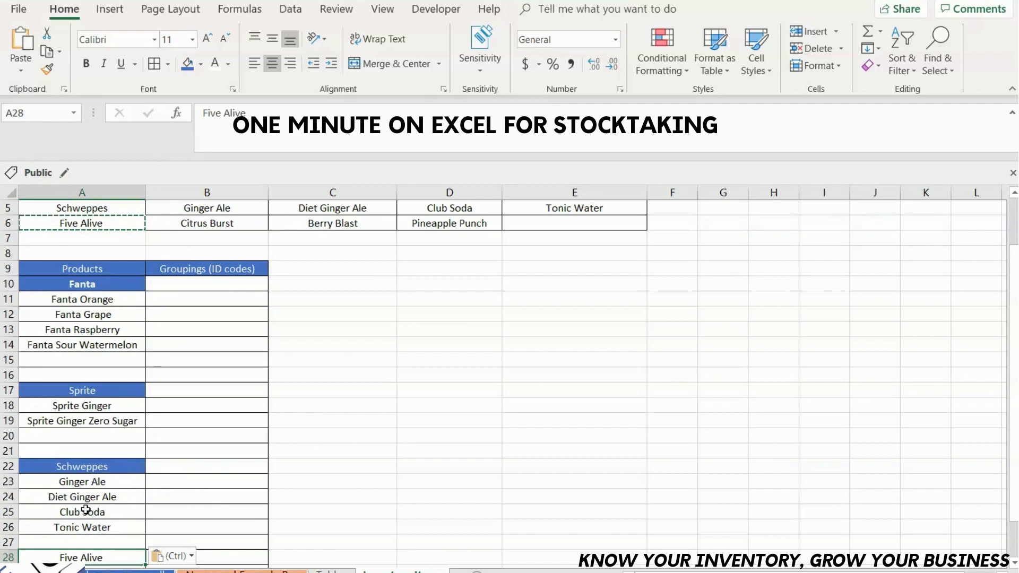
click(186, 65)
Copy the three Five Alive types in B6:D6 and paste them transposed into column A starting at A29
drag(207, 222, 329, 223)
key(shift+Right)
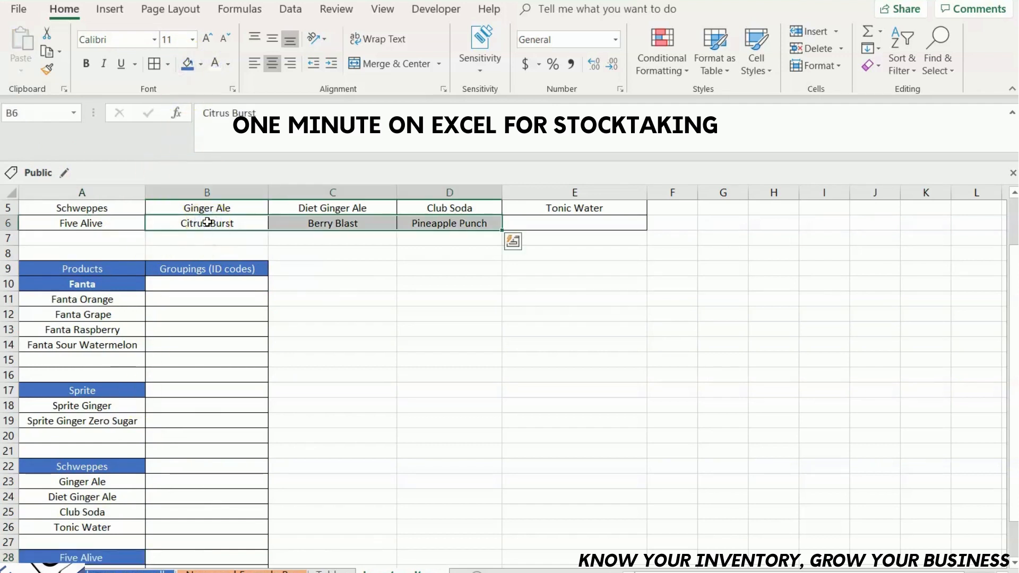
right_click(203, 225)
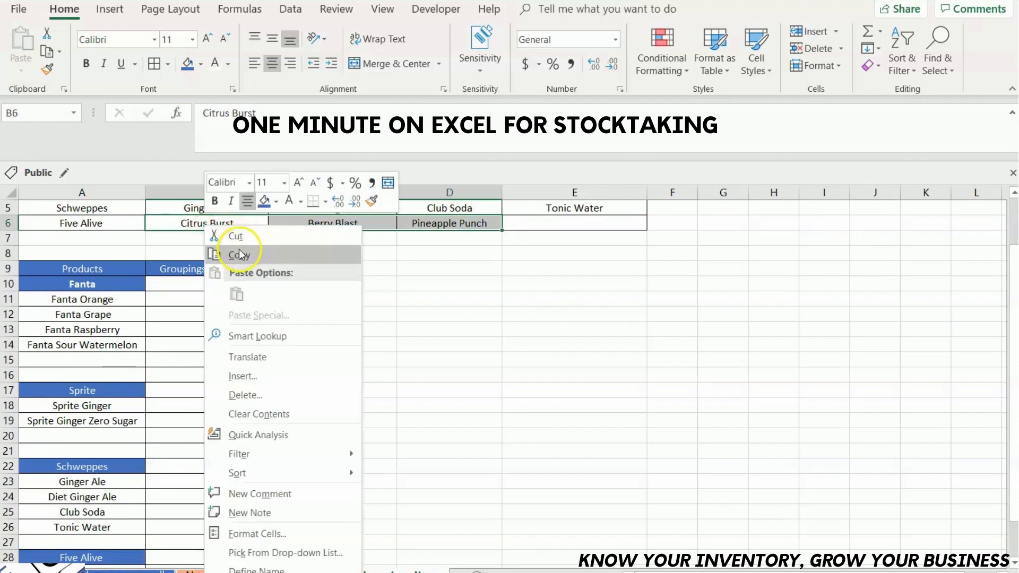
click(237, 253)
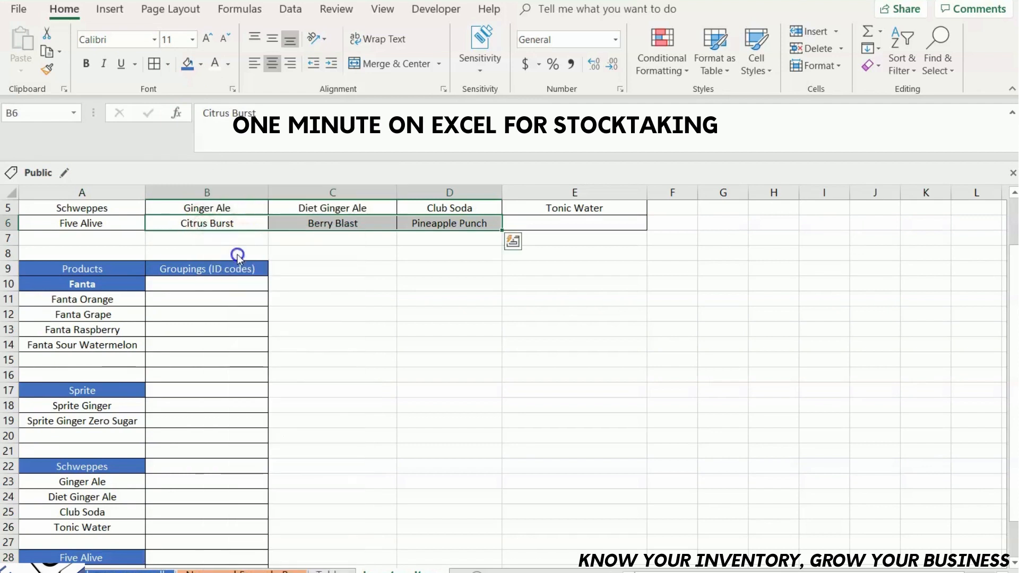
click(85, 558)
key(Down)
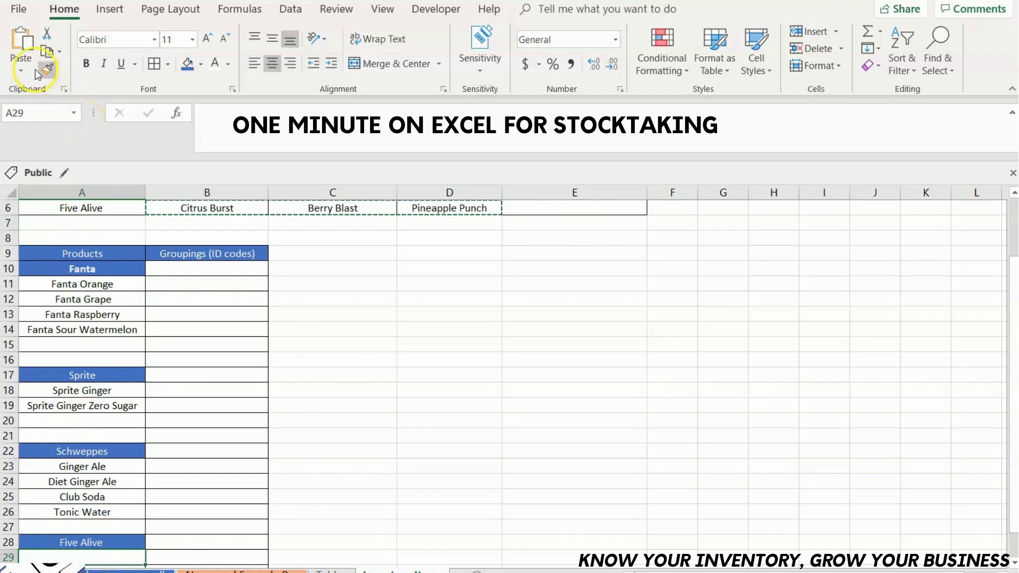
click(20, 69)
click(61, 132)
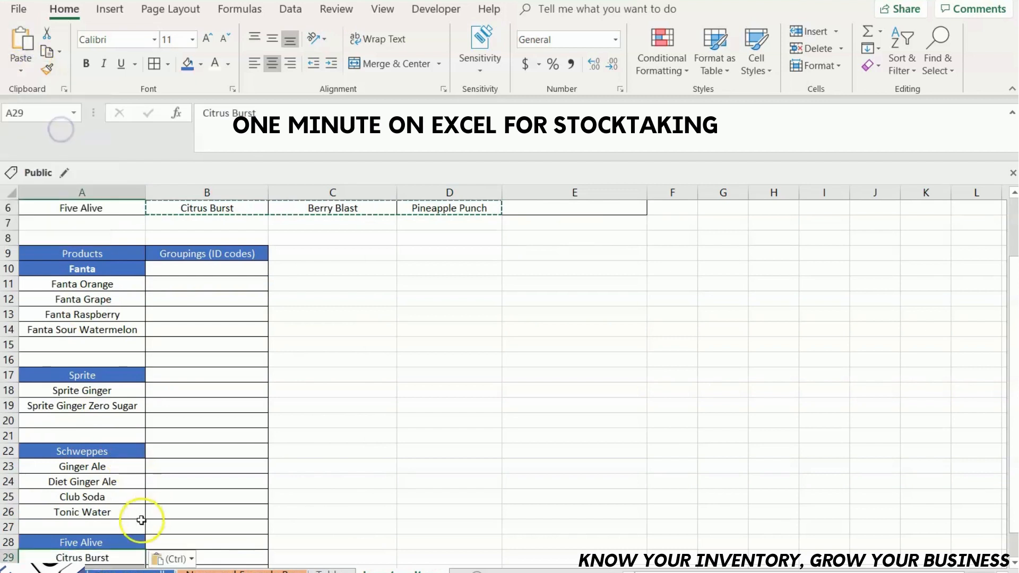
Clear the copy selection and enter the ID code FOG for Fanta Orange in B11
click(89, 544)
key(Up)
key(Up)
key(Up)
key(Up)
key(Up)
key(Up)
key(Up)
key(Up)
key(Up)
key(Up)
key(Up)
key(Up)
key(Up)
key(Up)
key(Up)
key(Up)
key(Up)
key(Right)
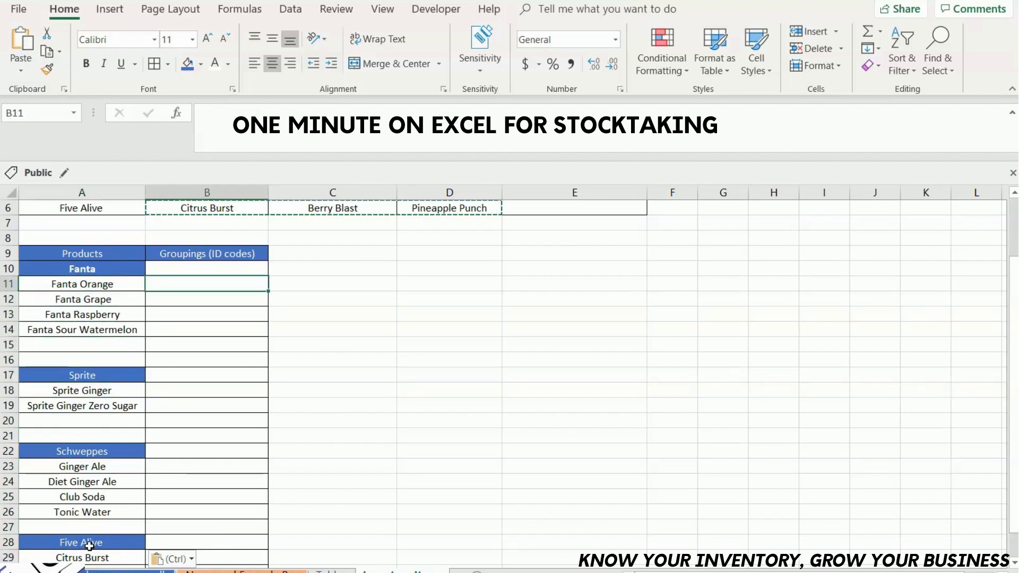
key(Escape)
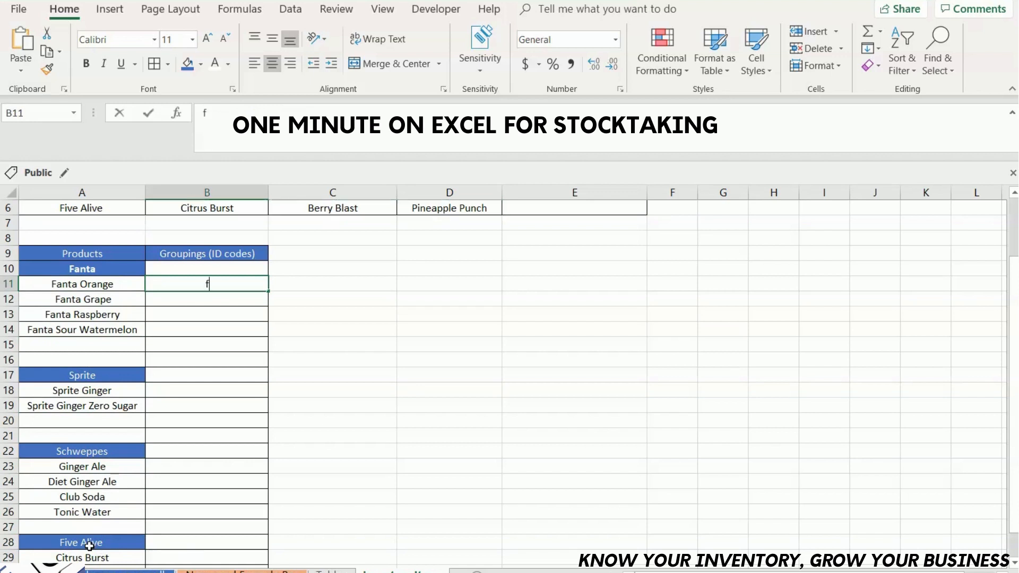
text(f)
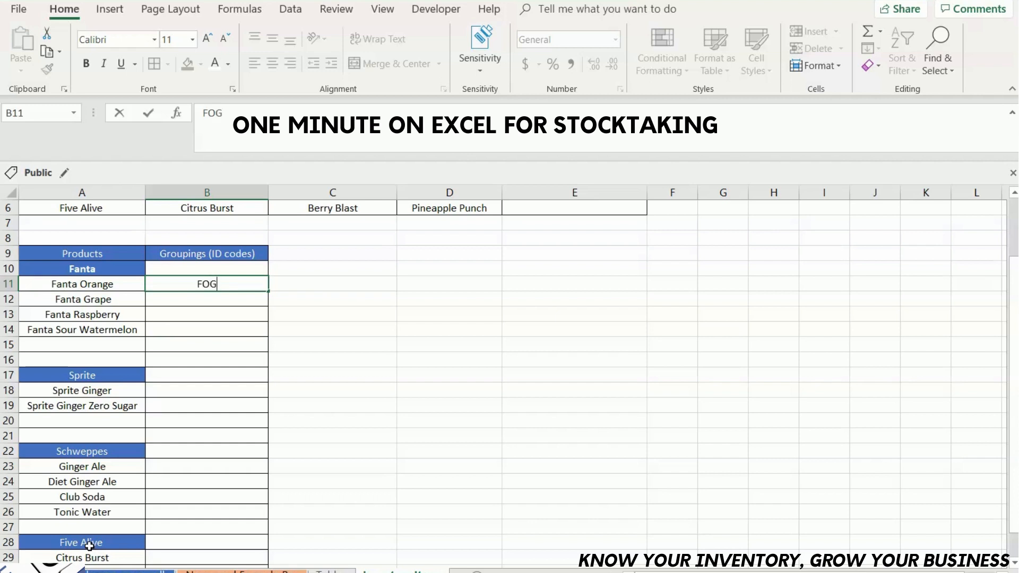
key(Return)
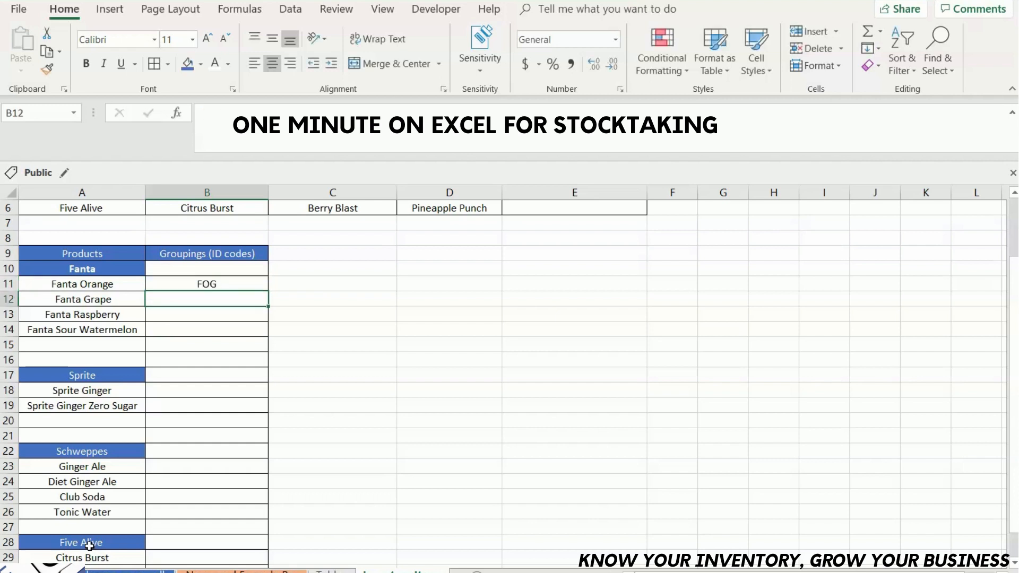
Enter the ID codes FG, FR and FSW for Fanta Grape, Fanta Raspberry and Fanta Sour Watermelon in B12:B14
text(FG)
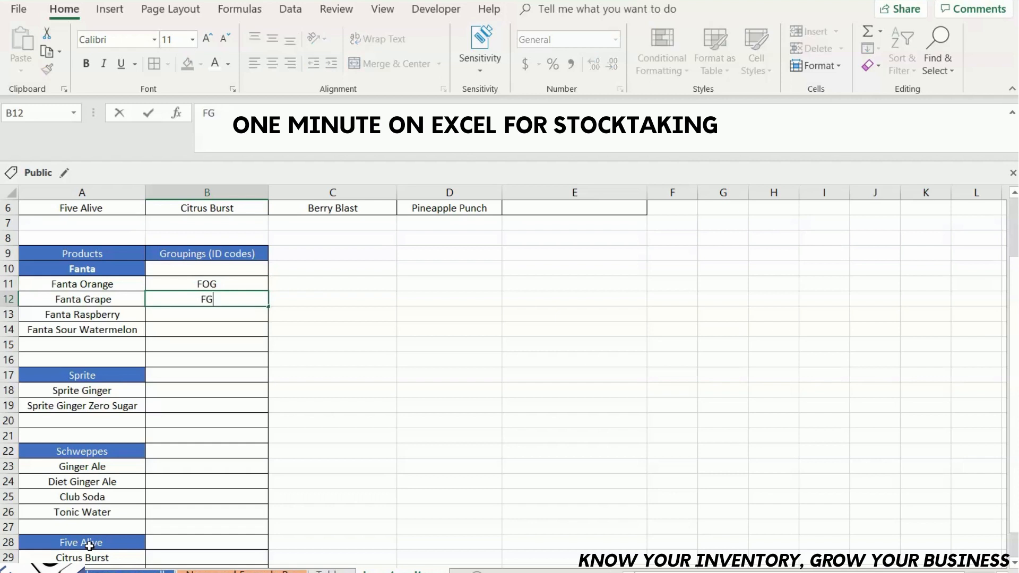
key(Return)
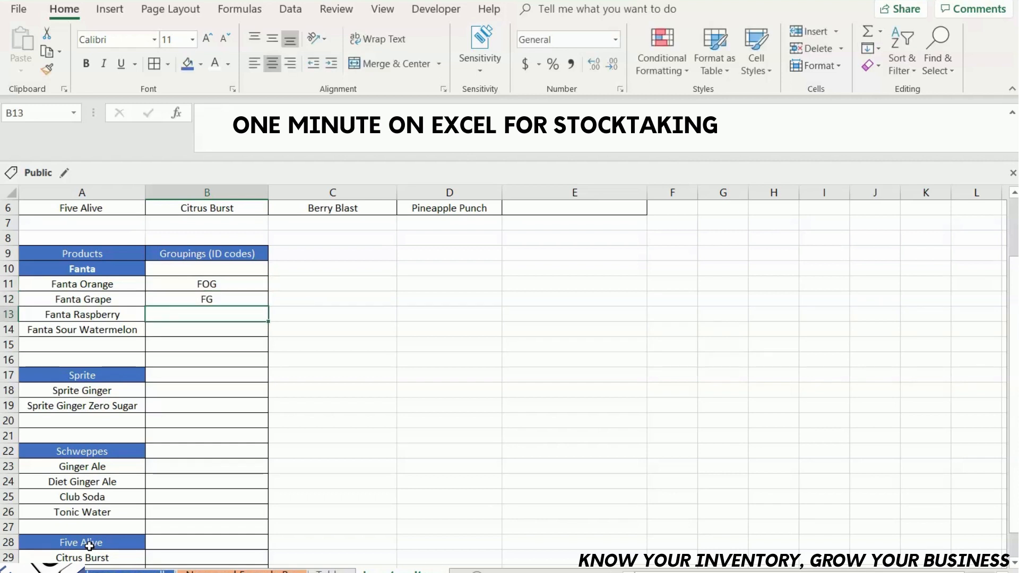
text(FR)
key(Return)
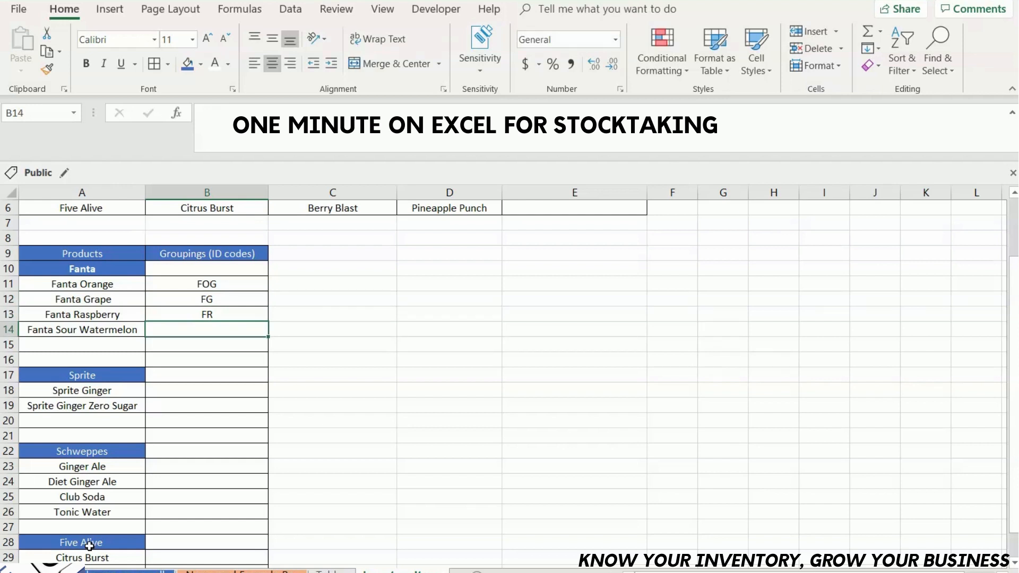
text(FSW)
key(Return)
Enter the ID codes SG for Sprite Ginger and SGZ for Sprite Ginger Zero Sugar in B18:B19
key(Return)
key(Return)
key(Return)
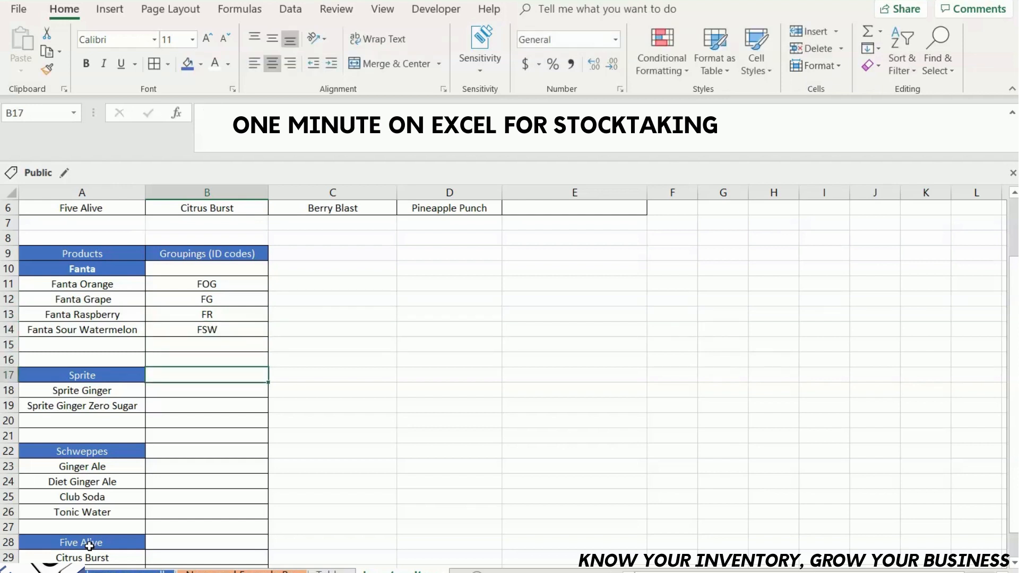
text(SG)
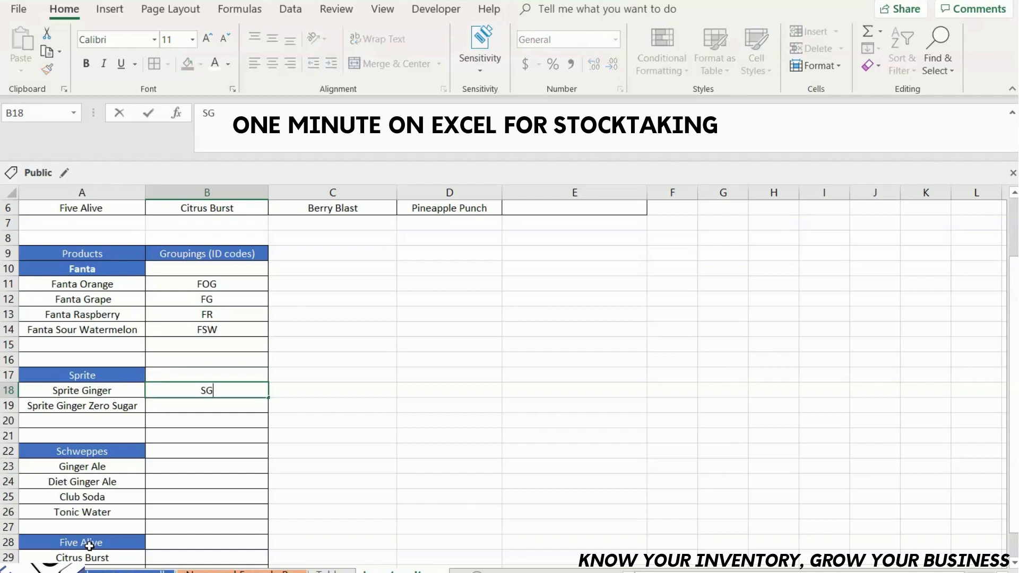
key(Return)
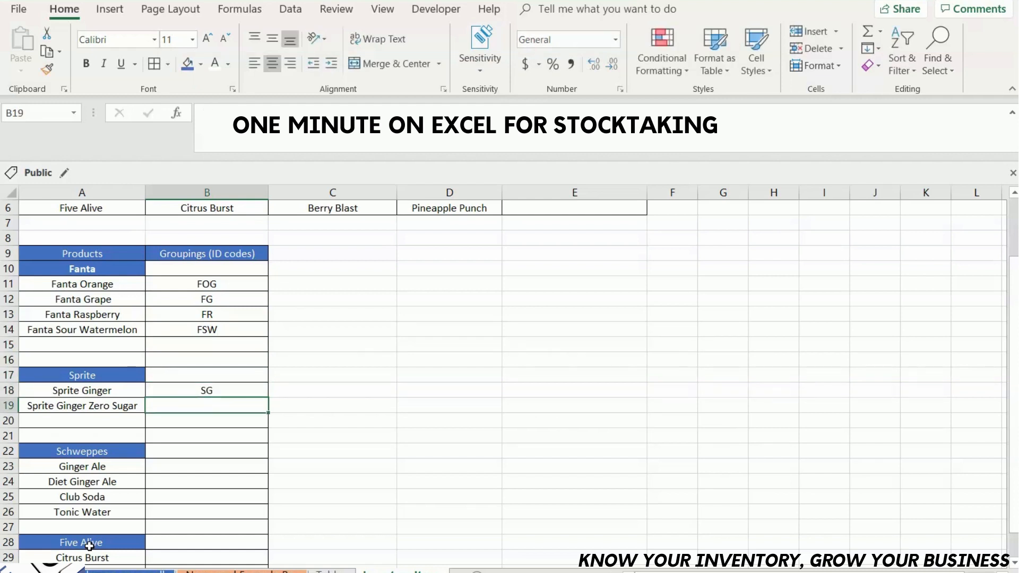
text(SG)
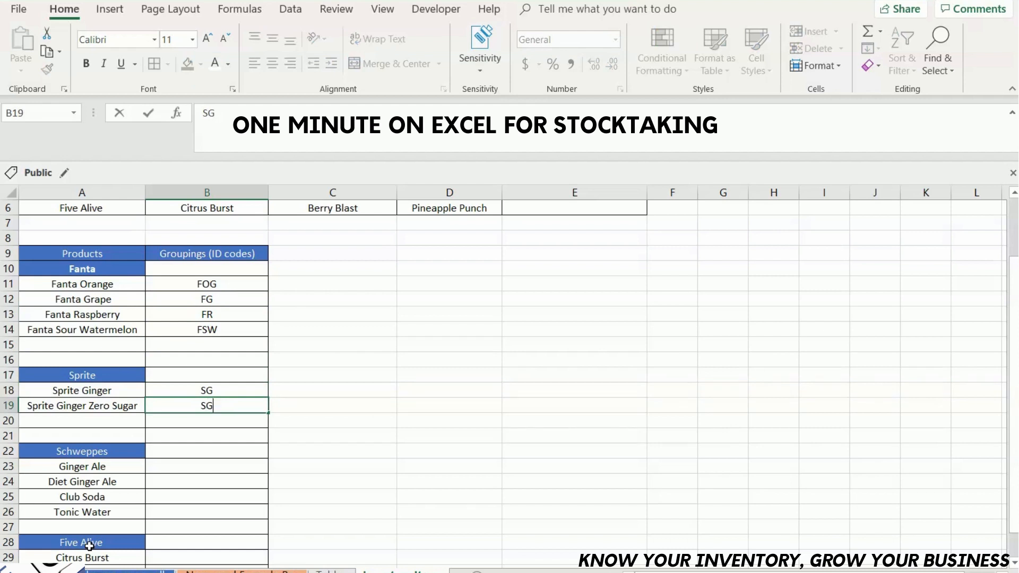
key(Return)
Enter the ID codes GA, DGA, CS and TW for the four Schweppes types in B23:B26
key(Down)
key(Down)
key(Down)
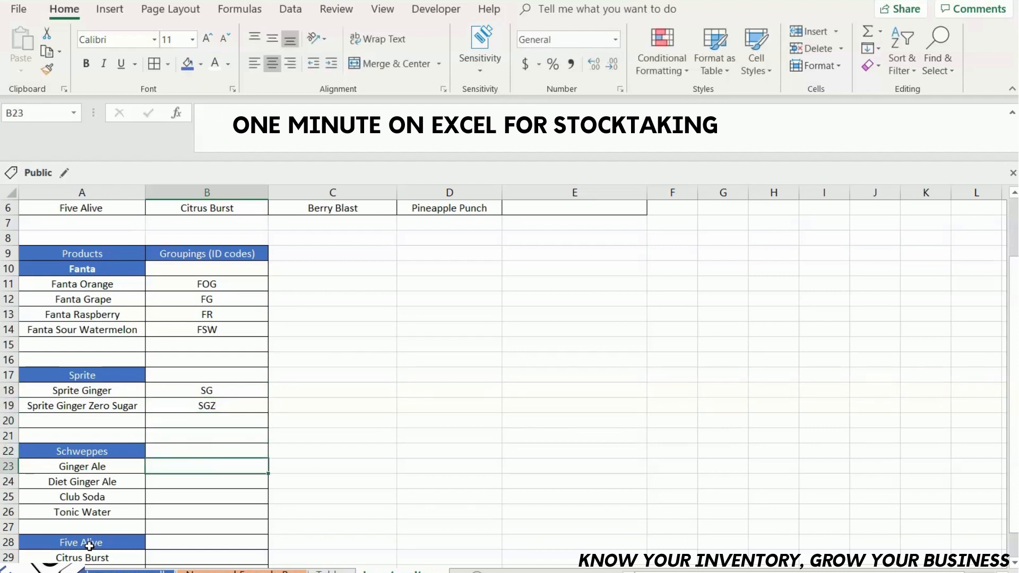
text(GA)
key(Return)
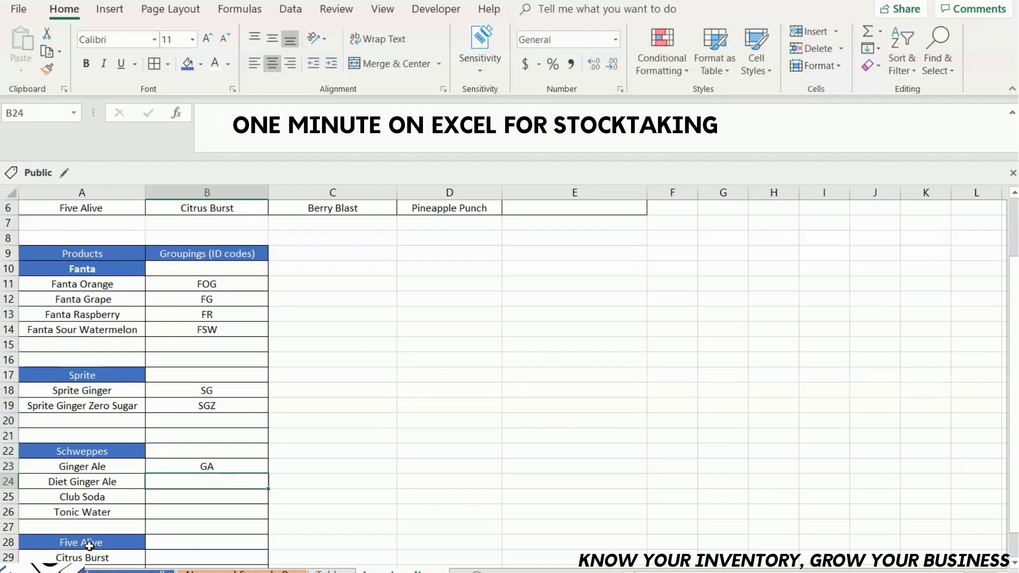
text(DGA)
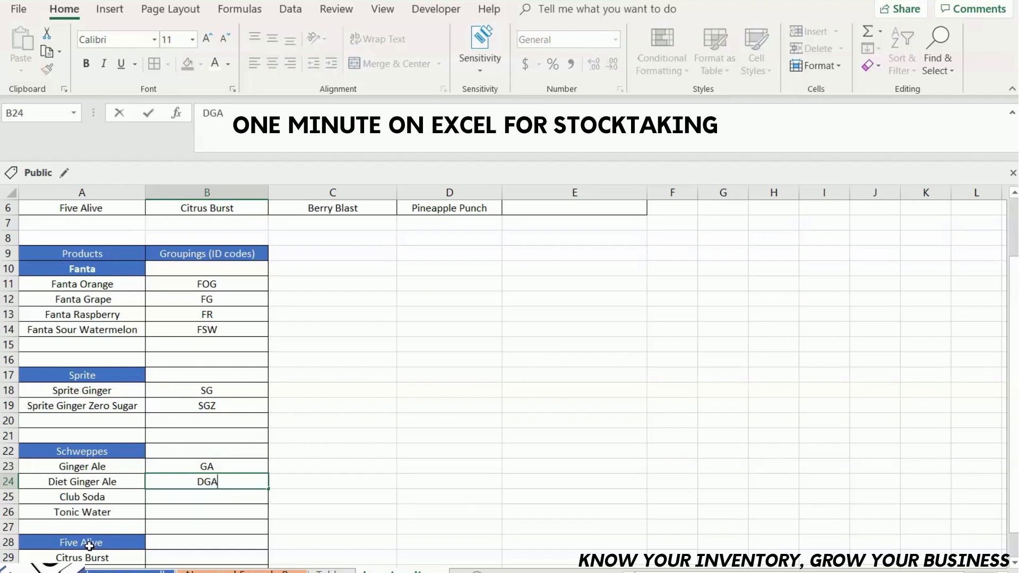
key(Return)
text(CS)
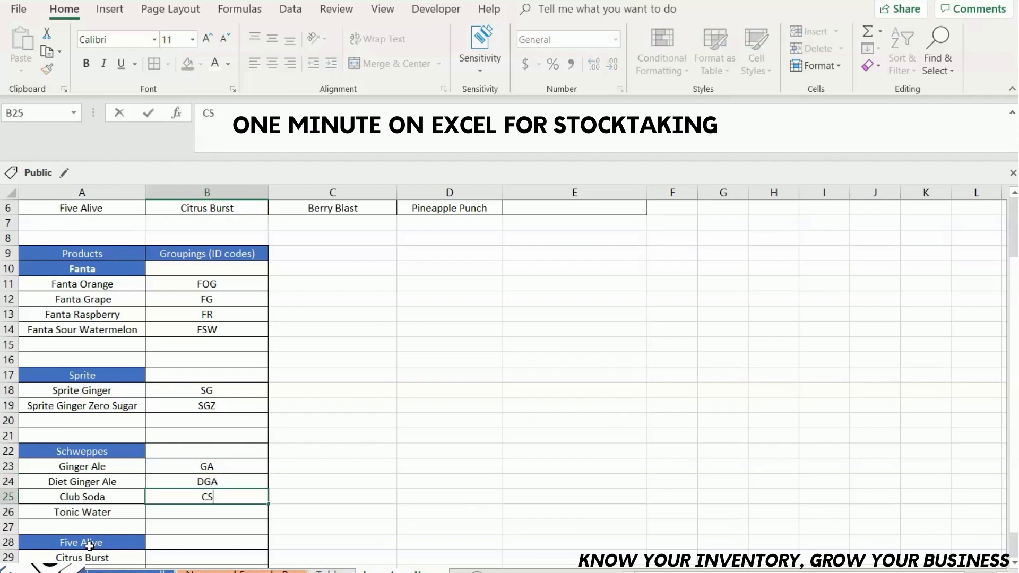
key(Return)
text(TS)
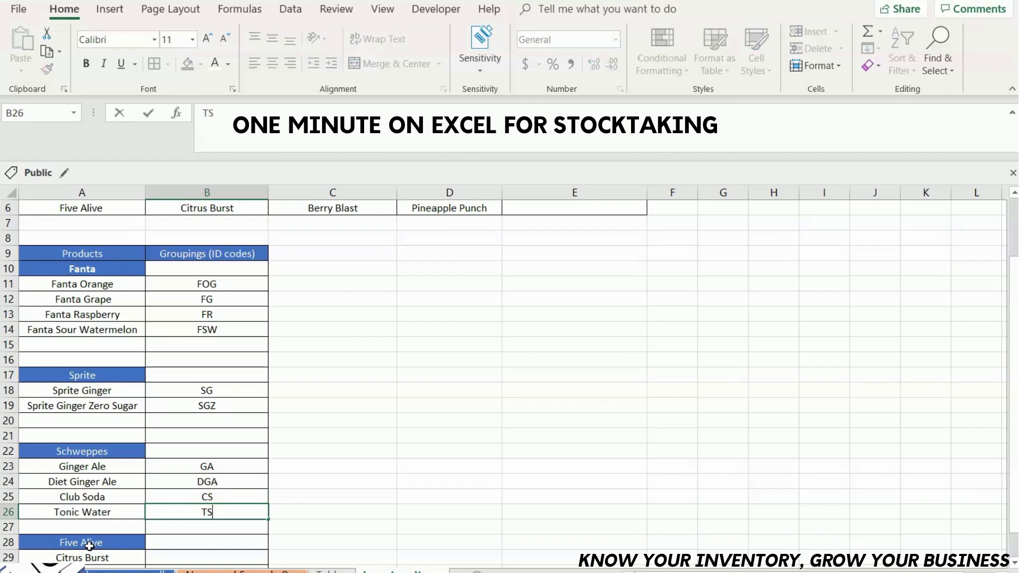
key(Return)
Enter the ID codes CB, BB and PP for the three Five Alive types in B29:B31
key(Return)
key(Return)
key(Return)
key(Return)
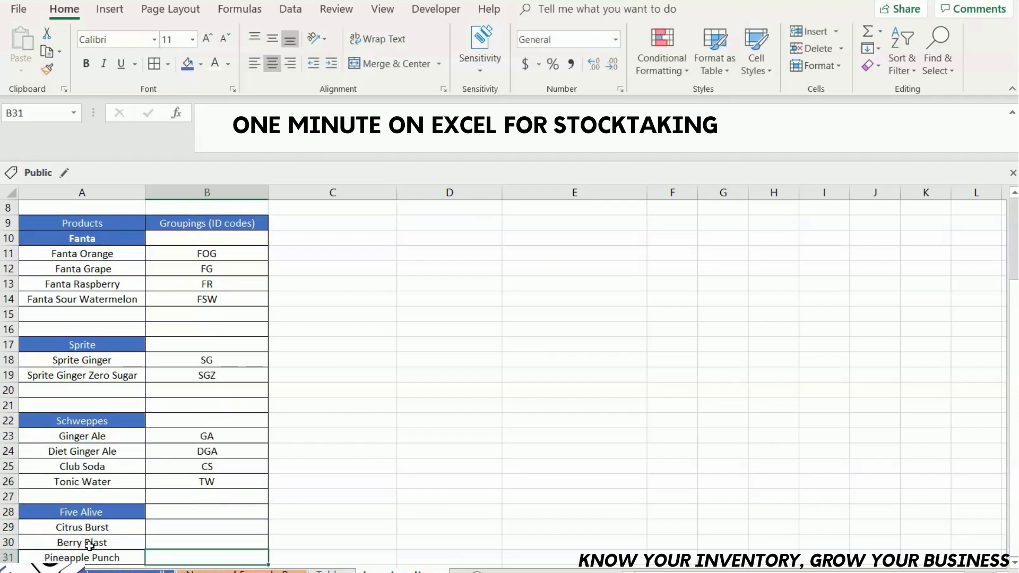
key(Up)
key(Up)
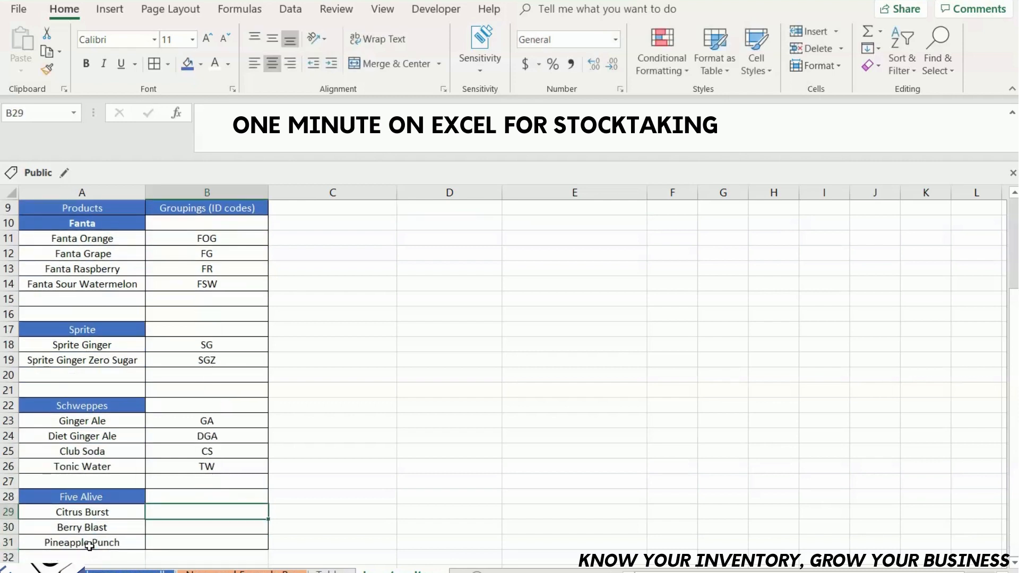
text(CB)
key(Return)
text(BB)
key(Return)
text(PP)
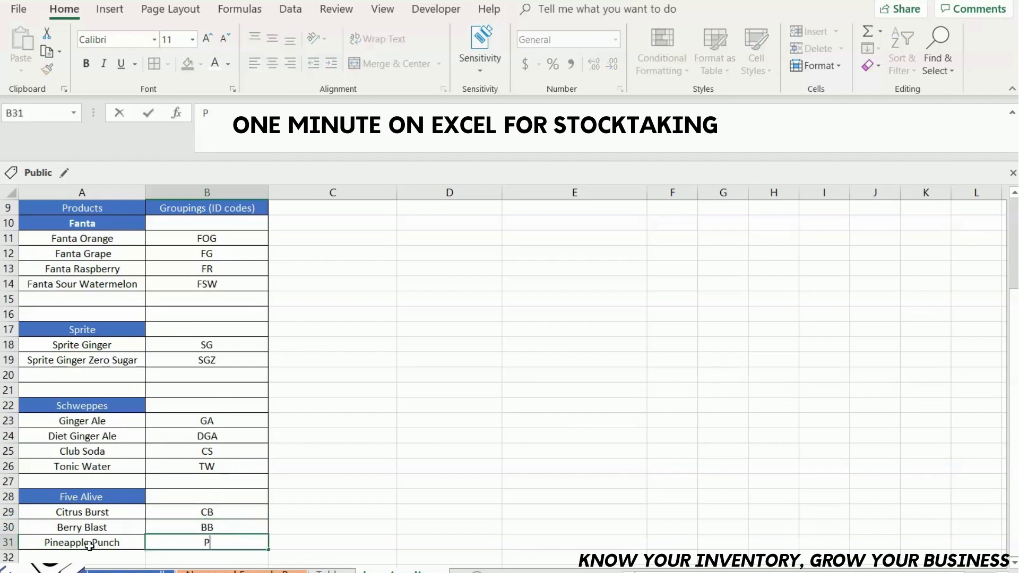
key(Up)
Copy the Fanta codes in B11:B14 and paste them into the stock table's Materials column on the other sheet, starting at B4
key(Up)
key(Up)
key(Up)
key(Up)
key(Up)
key(Up)
key(Up)
key(Up)
key(Up)
key(Up)
key(Up)
key(Up)
key(Up)
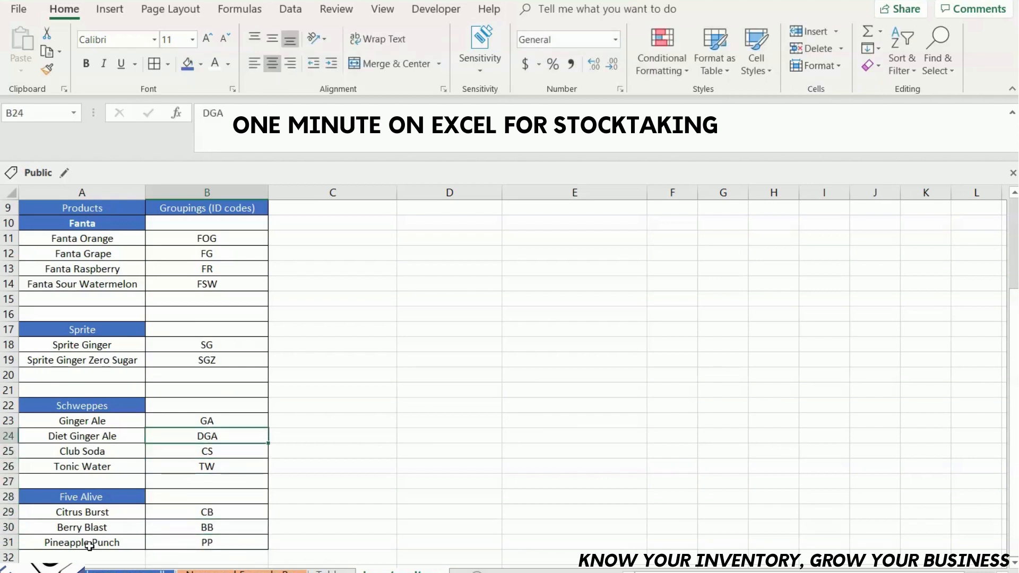
key(Up)
key(Up)
key(Up)
key(Up)
key(Up)
key(Up)
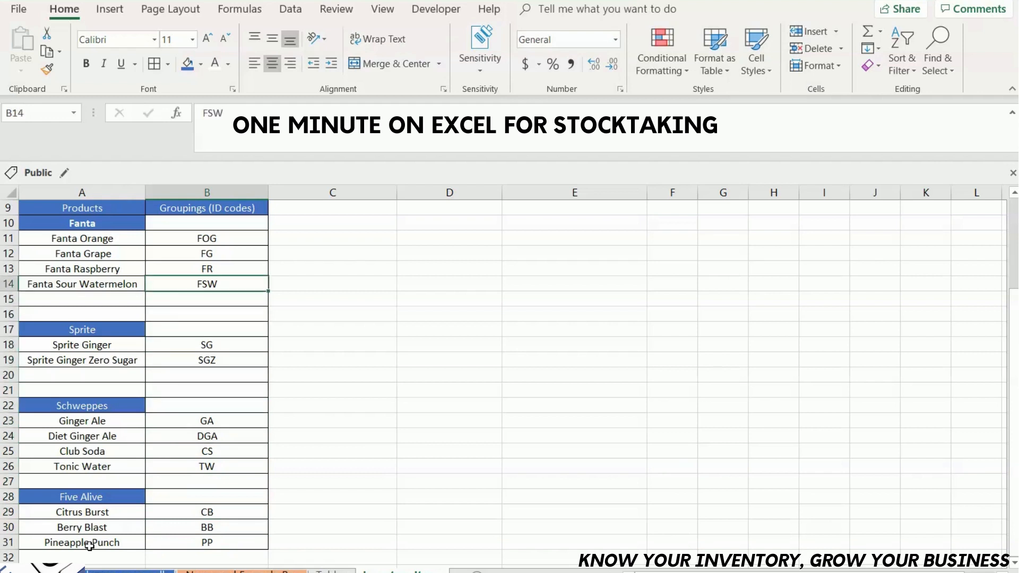
key(shift+Down)
key(shift+Down)
key(shift+Down)
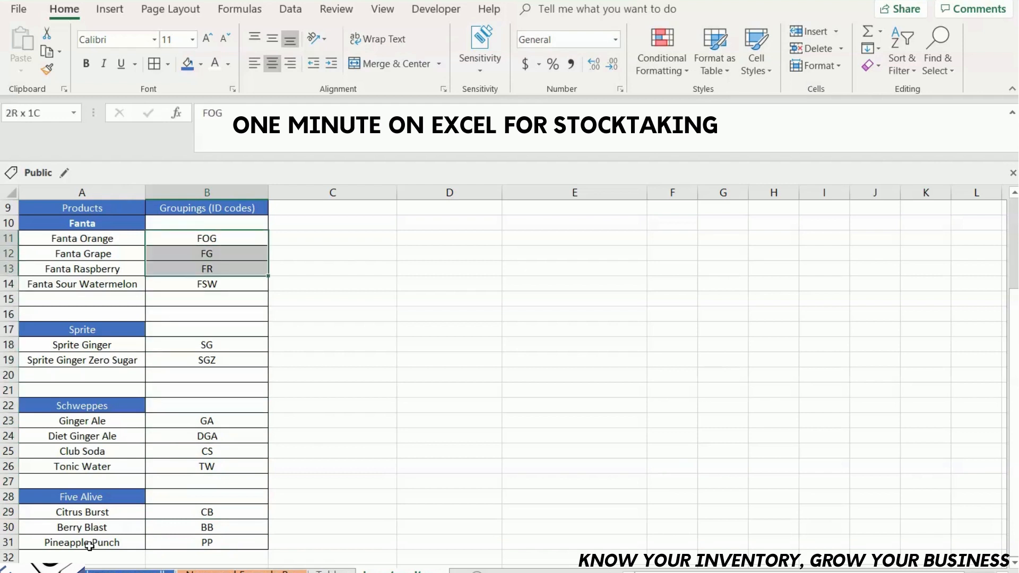
key(ctrl+c)
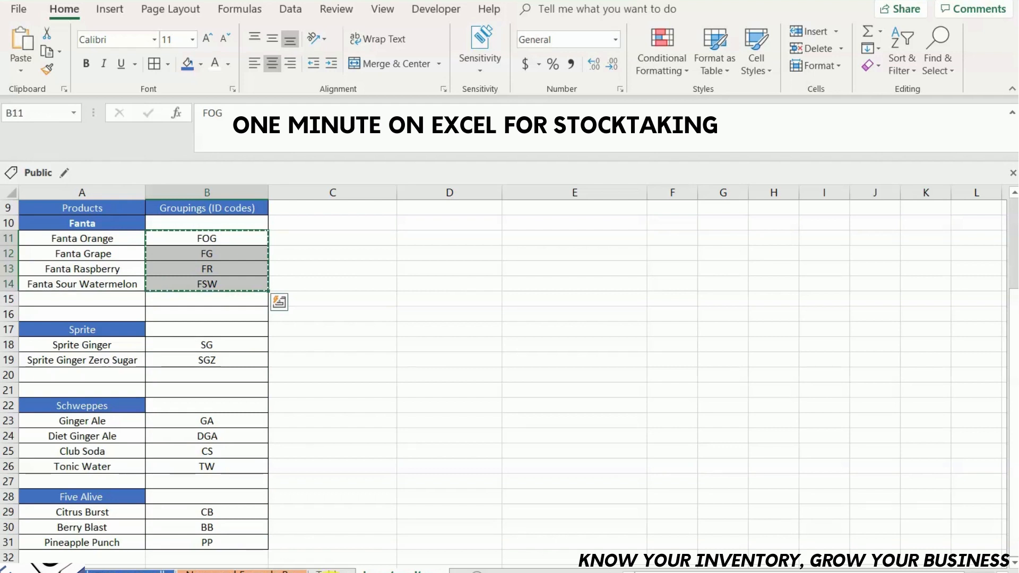
click(340, 567)
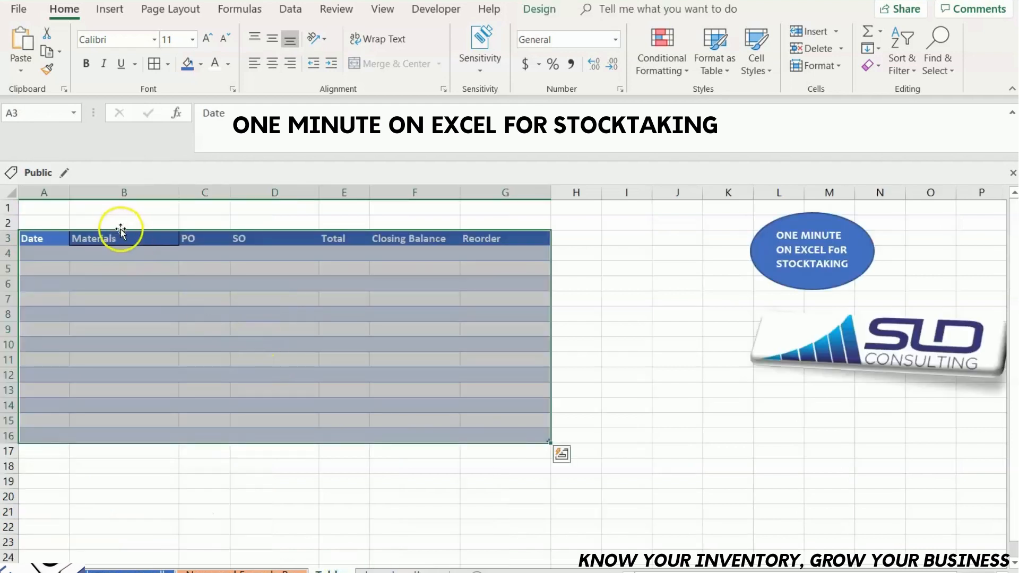
click(108, 253)
key(ctrl+v)
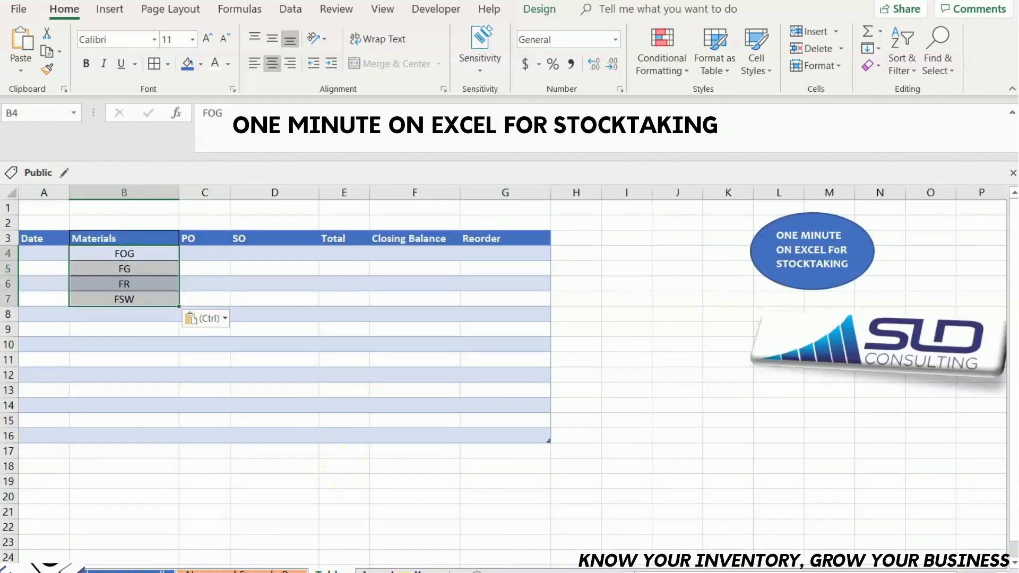
Copy the Sprite codes in B18:B19 of the product list and paste them into the Materials column starting at B8
click(412, 569)
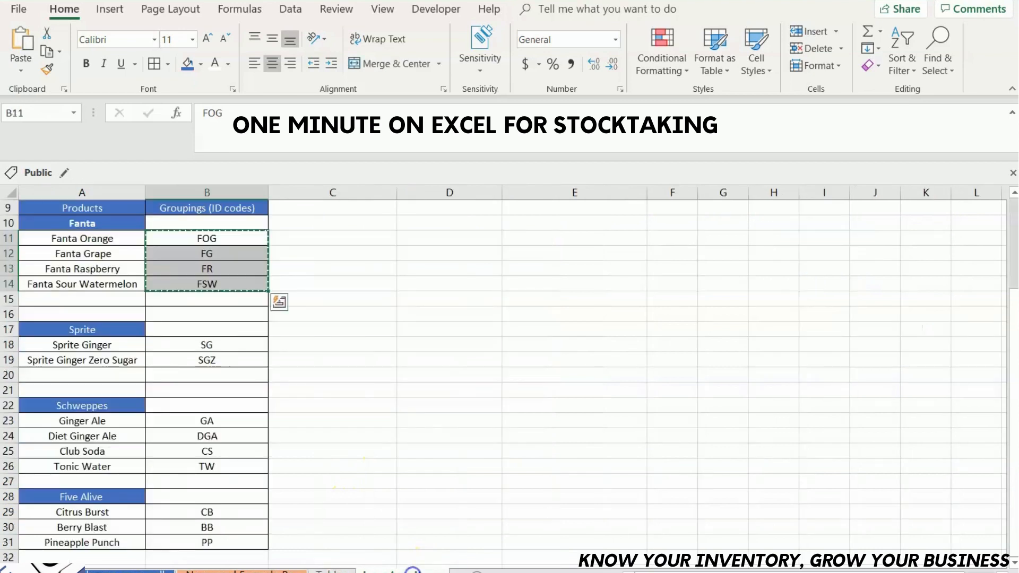
click(209, 342)
key(shift+Down)
key(ctrl+c)
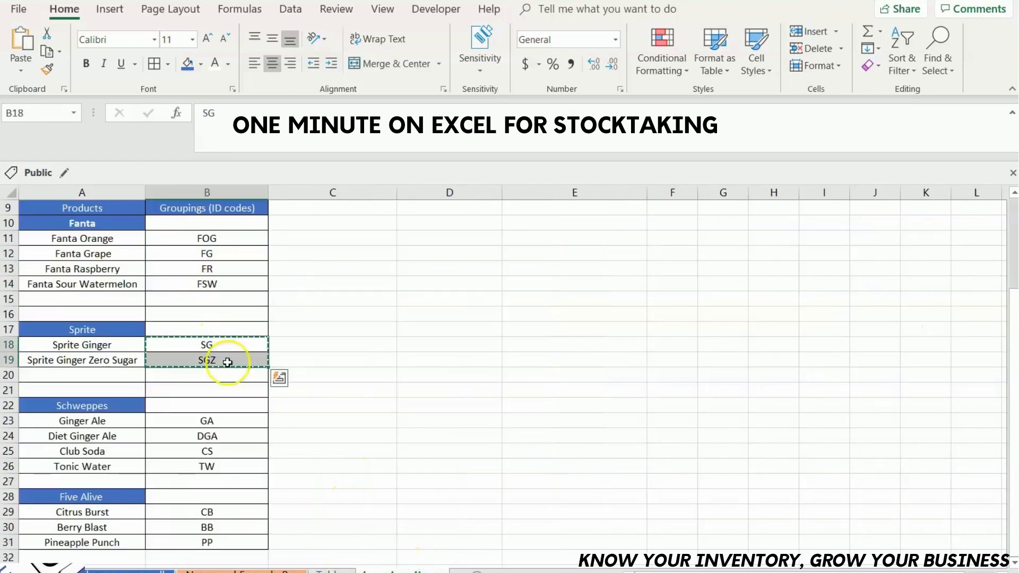
click(333, 569)
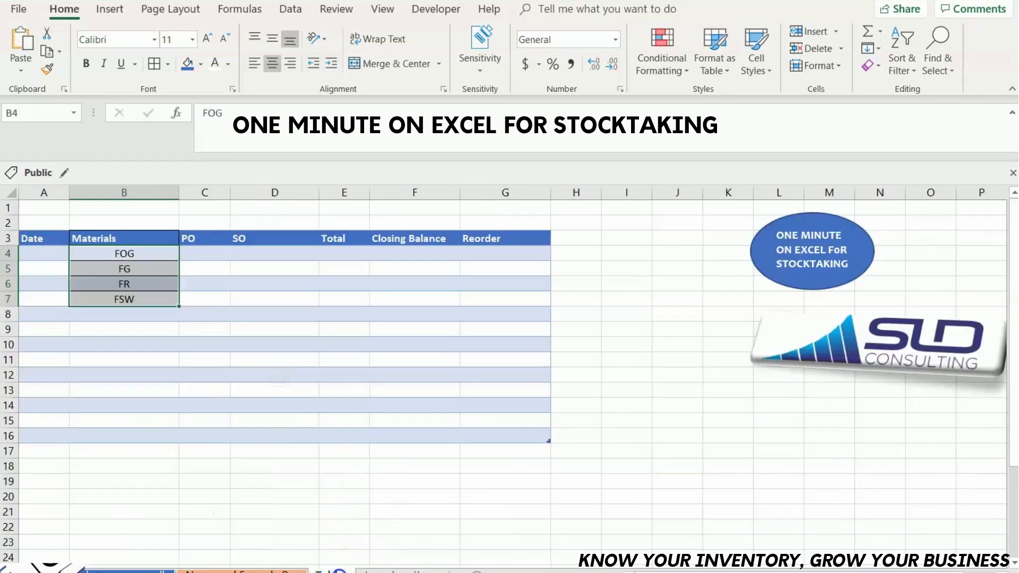
click(144, 316)
key(ctrl+v)
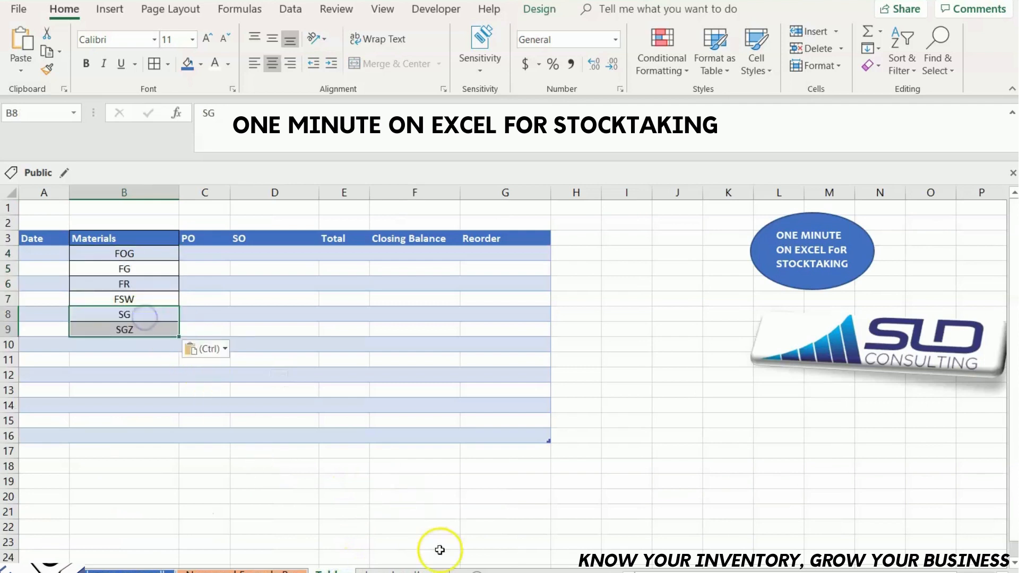
Copy the Schweppes codes in B23:B26 of the product list and paste them into the Materials column starting at B10
click(384, 569)
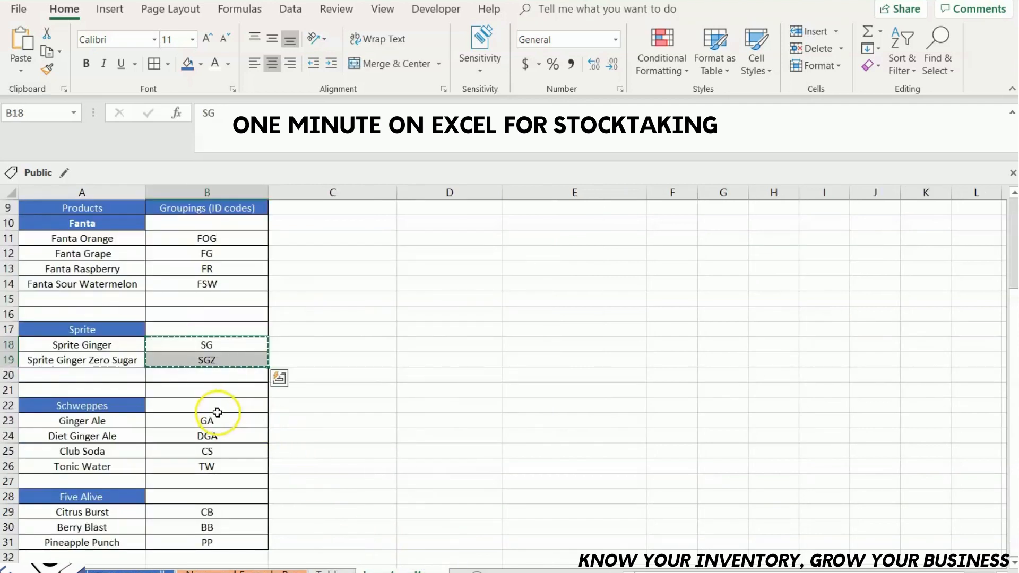
drag(215, 415, 215, 466)
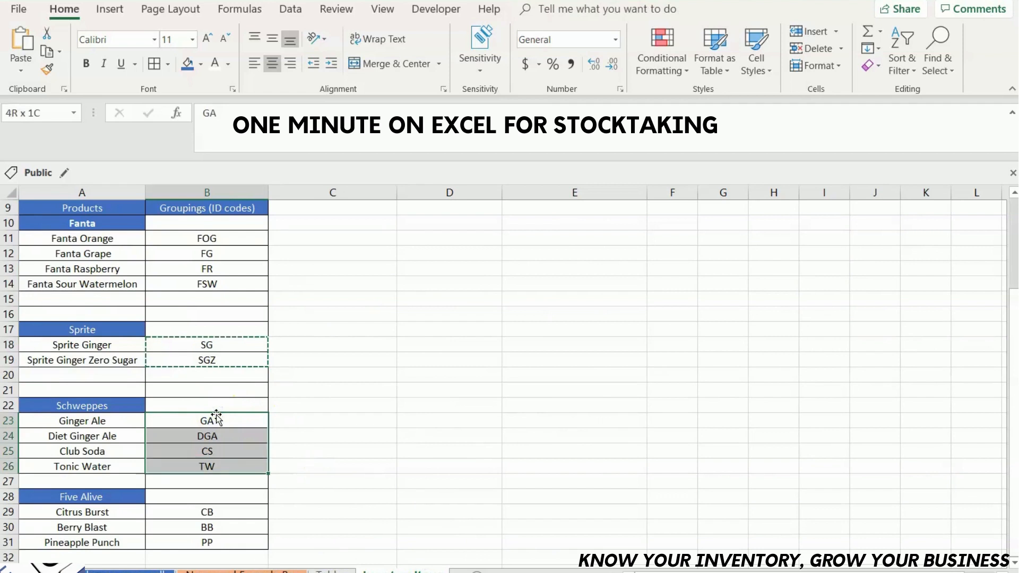
key(ctrl+c)
click(327, 569)
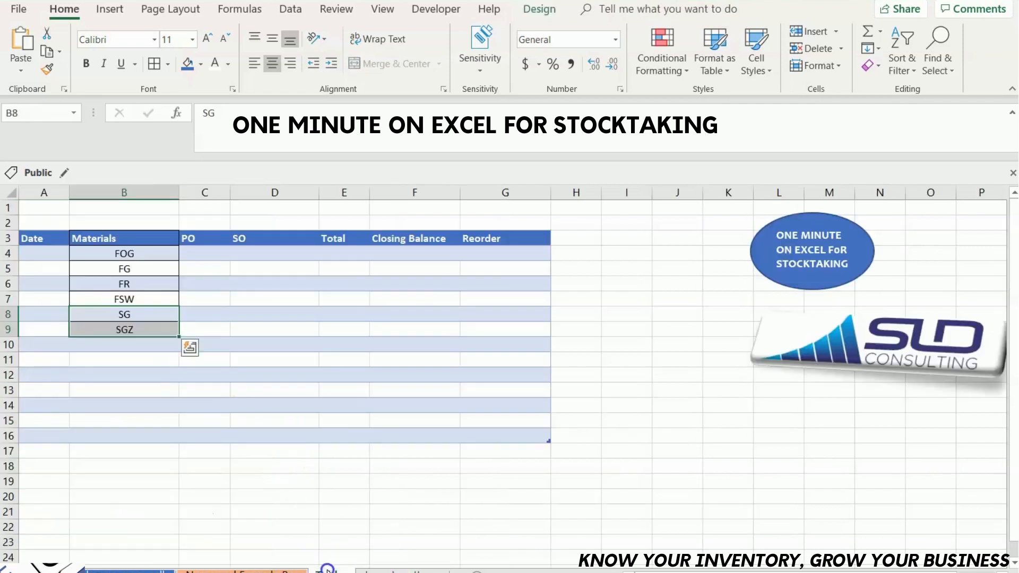
click(142, 349)
key(ctrl+v)
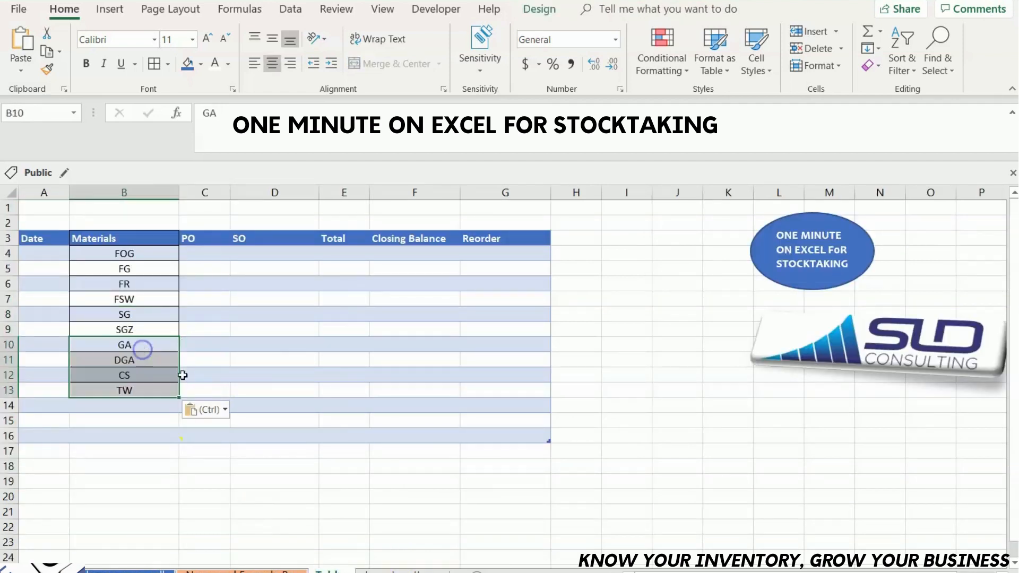
Copy the Five Alive codes in B29:B31 of the product list and paste them into the Materials column starting at B14
click(371, 567)
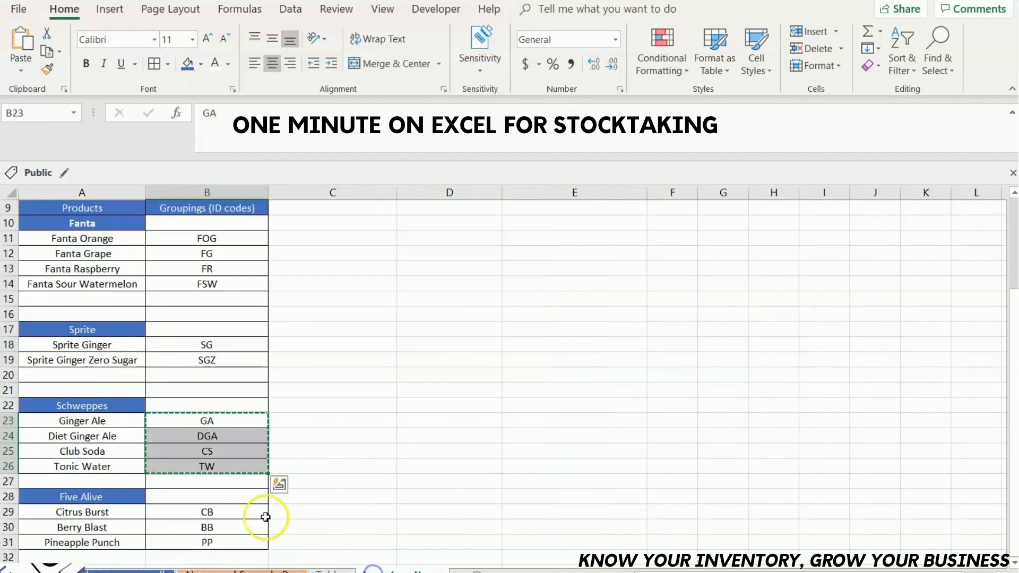
click(205, 514)
drag(205, 513, 207, 543)
key(ctrl+c)
click(334, 566)
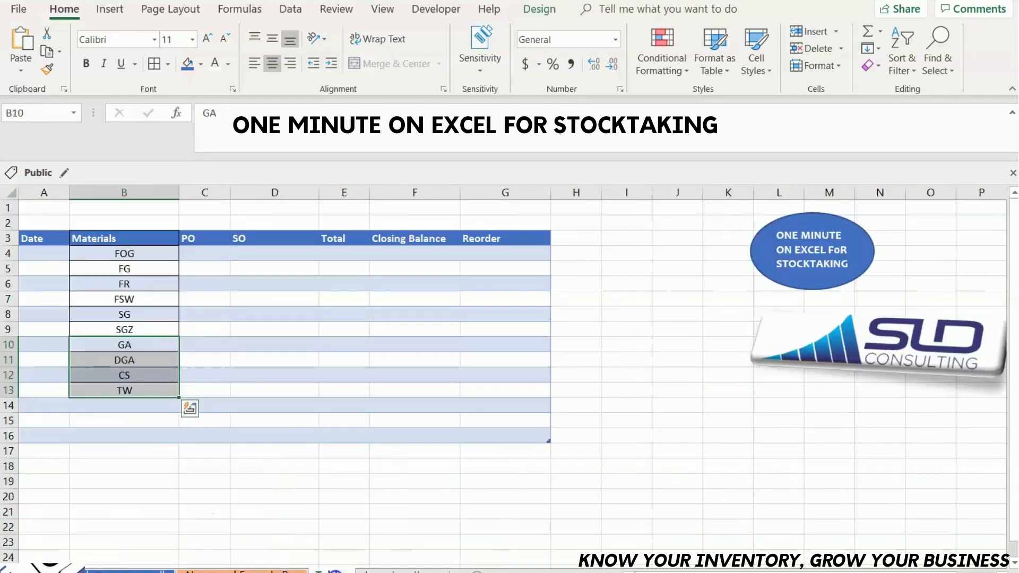
click(138, 405)
key(ctrl+v)
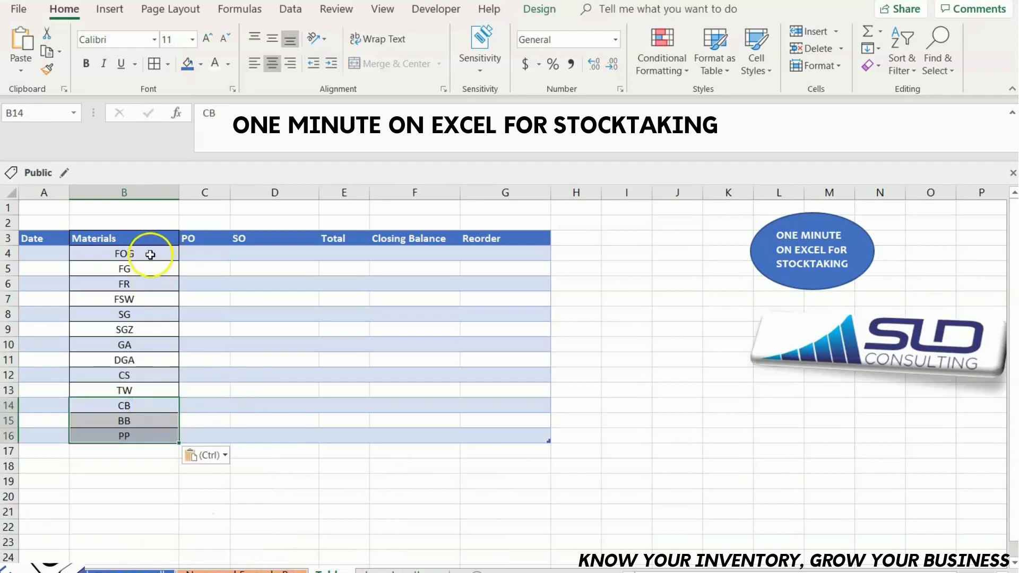
Change the Fanta Orange code in B4 of the stock table to FOG 25
click(147, 253)
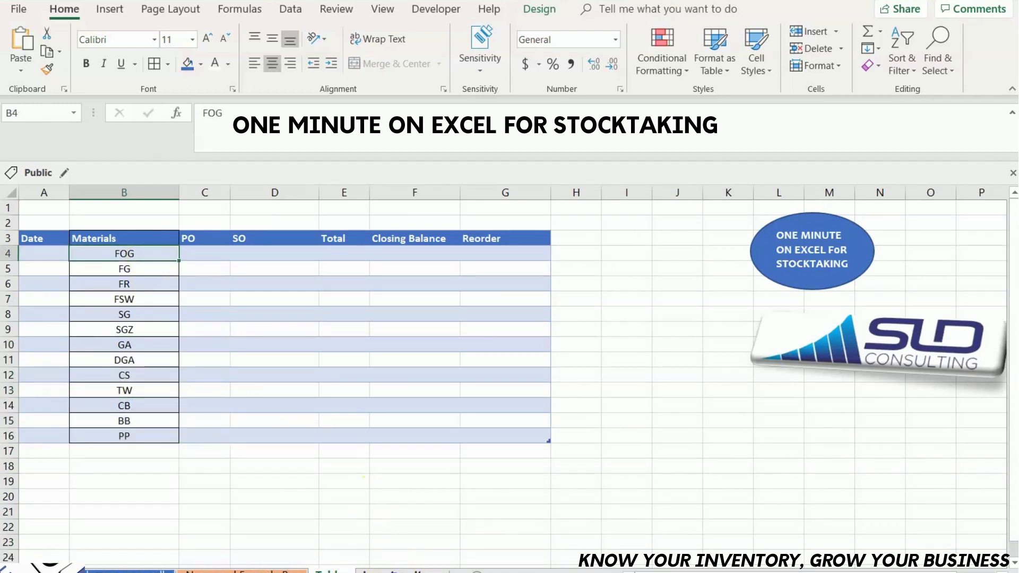
click(397, 567)
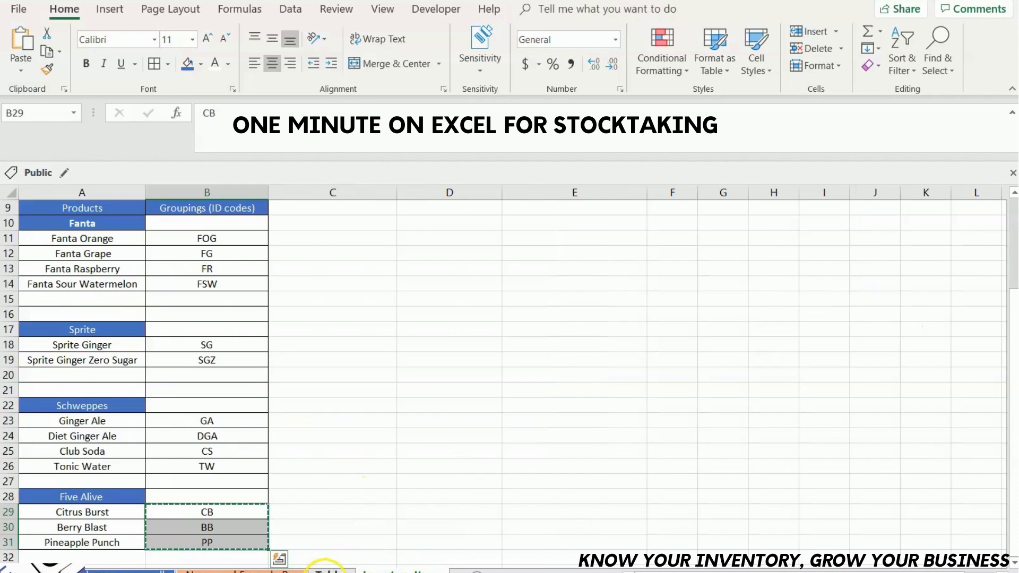
click(324, 567)
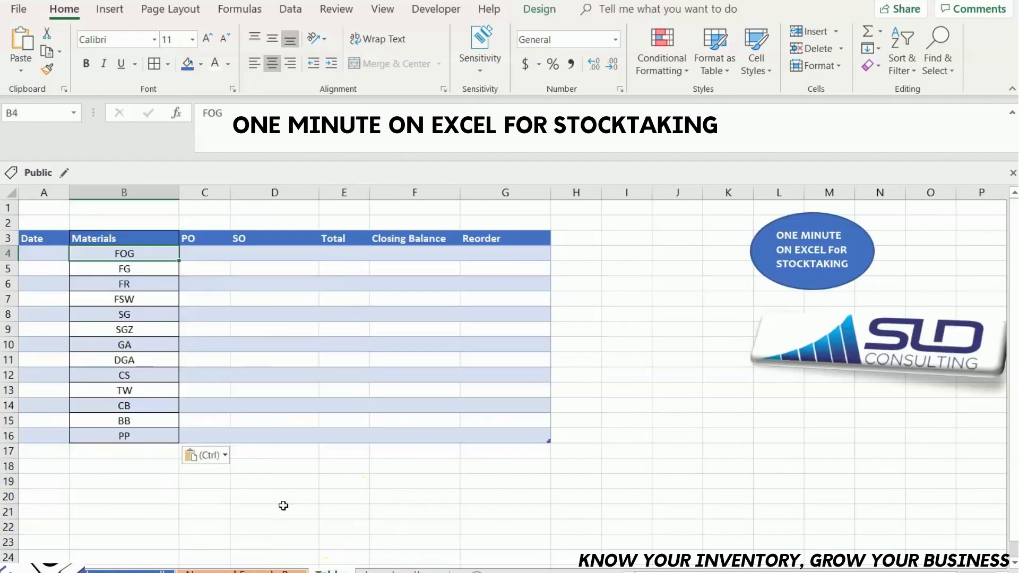
double_click(158, 255)
text(22)
key(BackSpace)
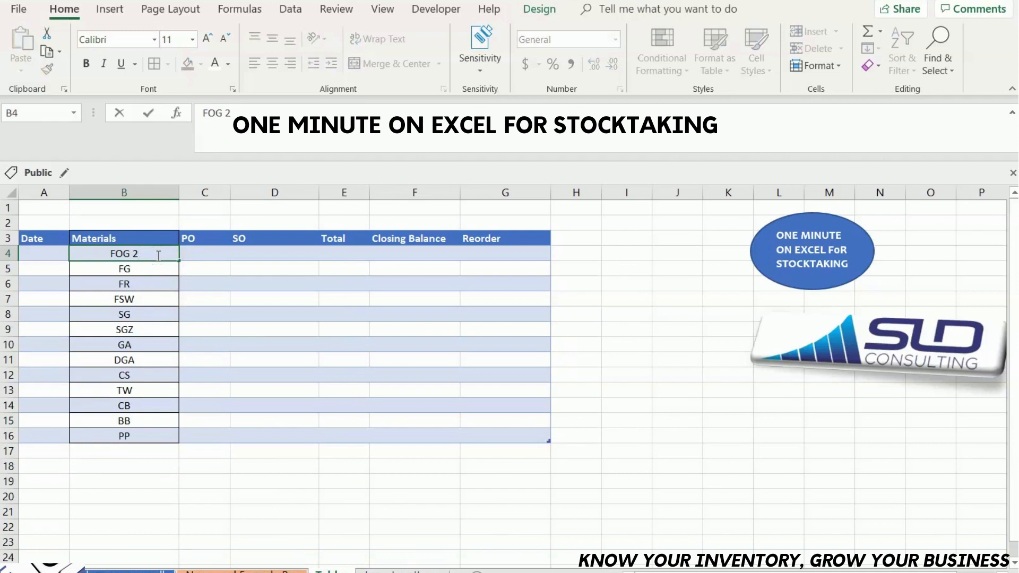
text(5)
click(121, 268)
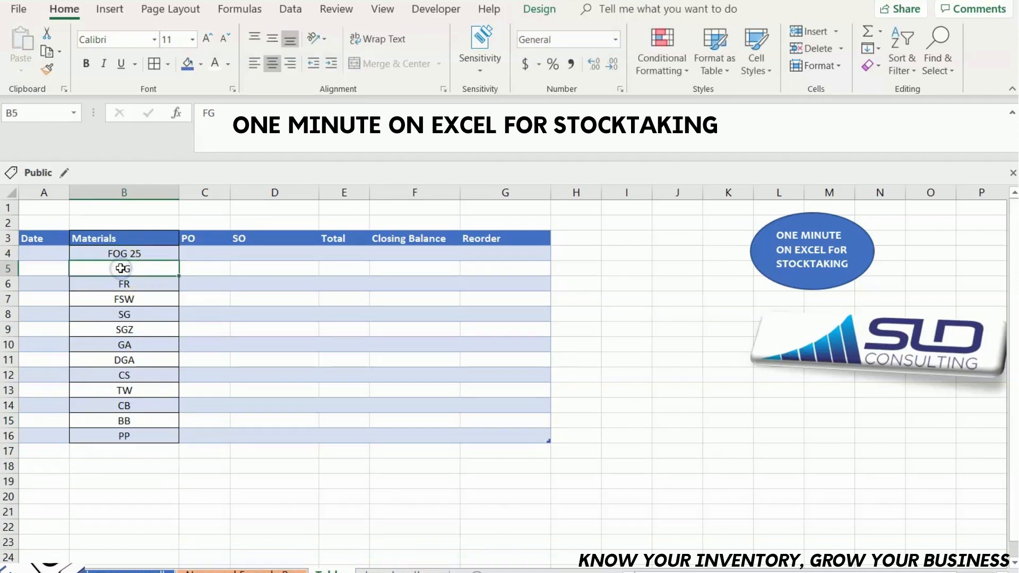
key(shift+Down)
key(ctrl+shift+Down)
right_click(121, 268)
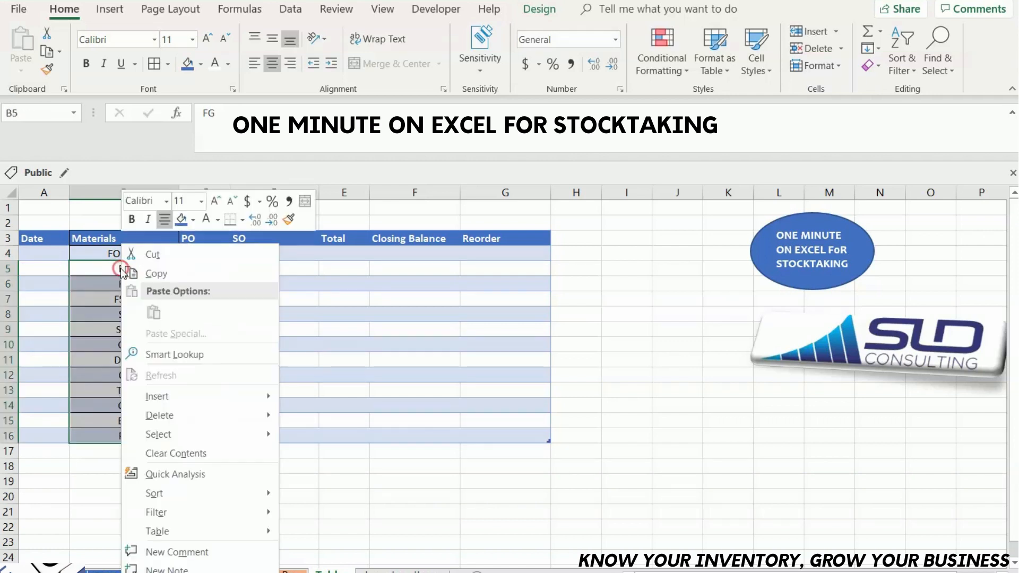
mouse_move(176, 398)
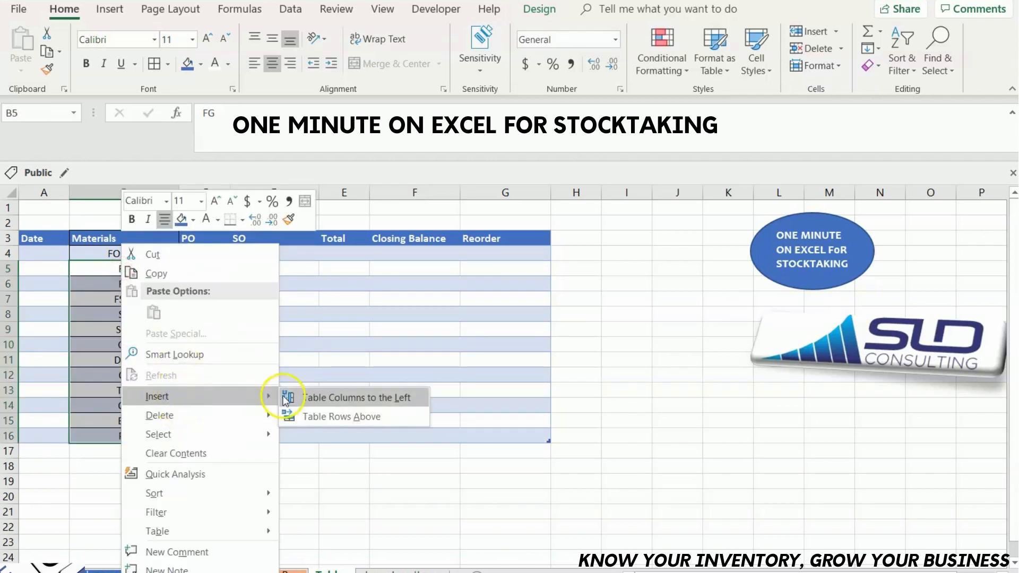
click(321, 312)
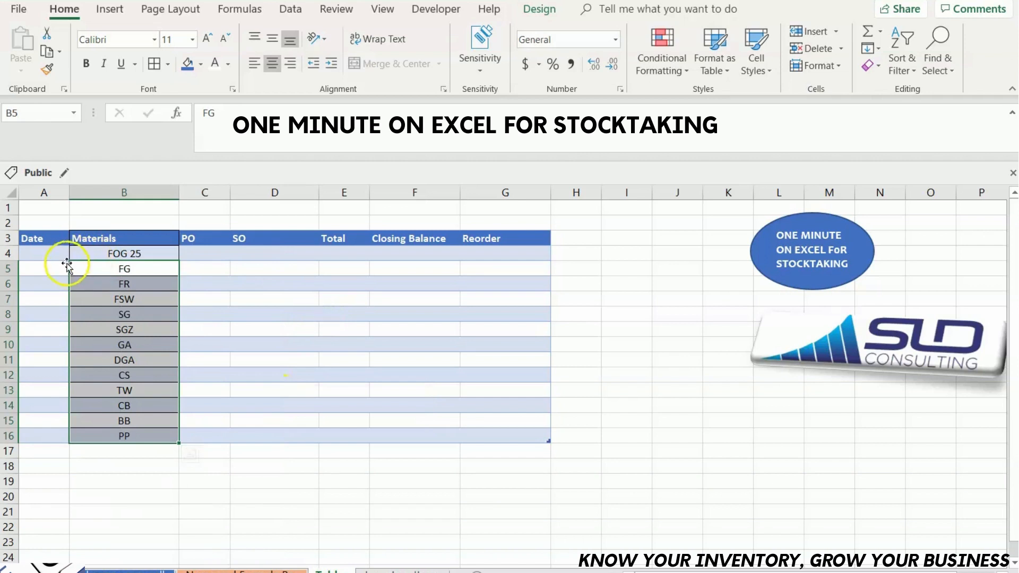
click(89, 271)
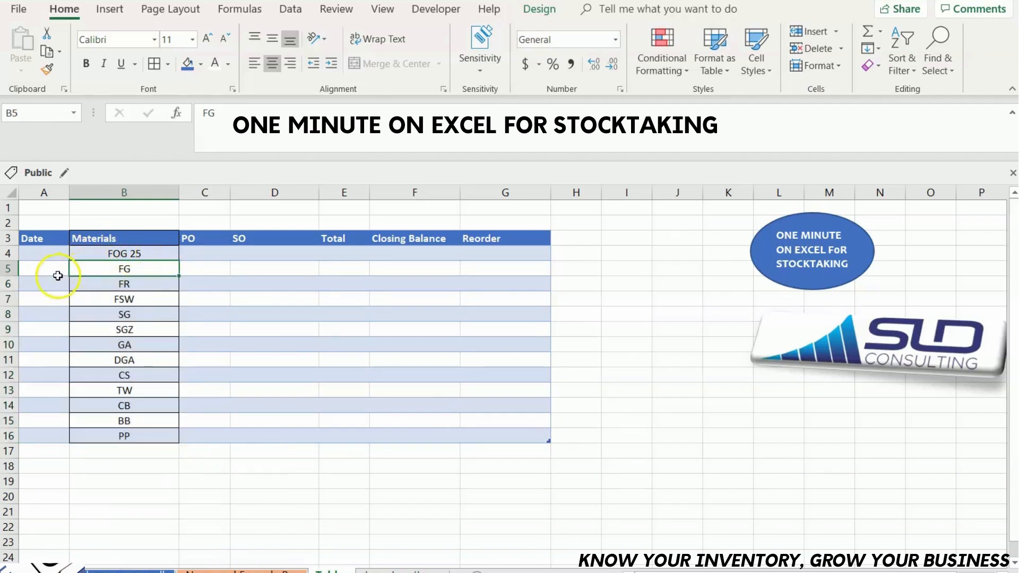
Insert a blank row above the FG code, at row 5 of the stock table
click(18, 270)
right_click(18, 270)
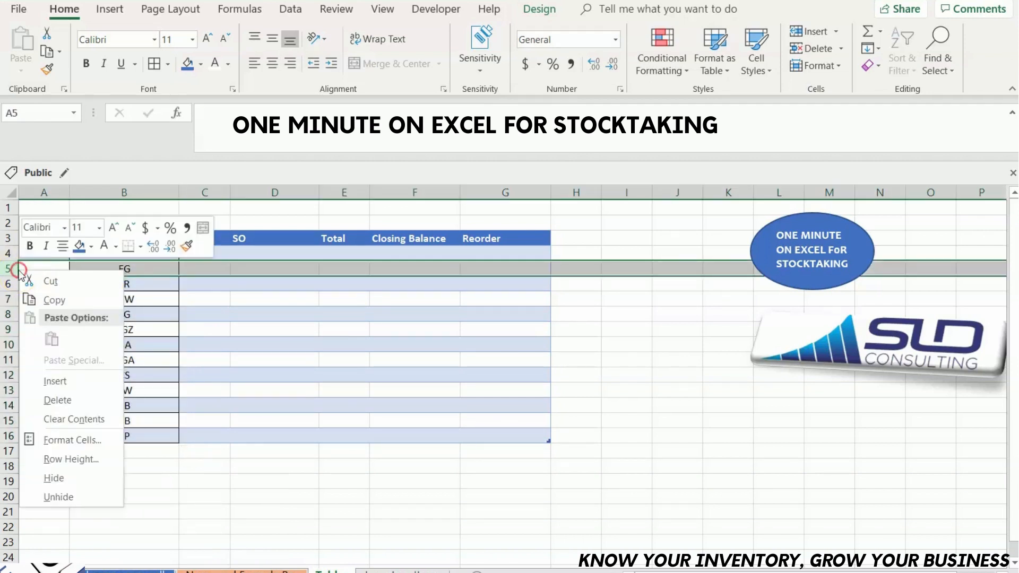
click(66, 380)
click(255, 295)
click(302, 347)
Copy the FOG 25 code from B4 into B5 and change the copy to FOG 100L
click(143, 253)
key(ctrl+c)
click(143, 264)
key(ctrl+v)
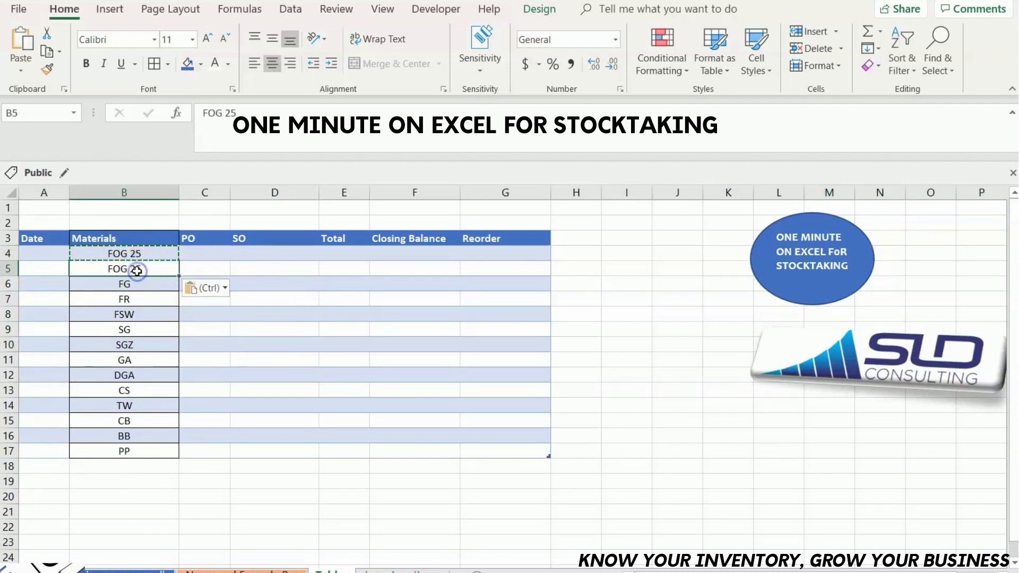
click(245, 114)
key(BackSpace)
key(BackSpace)
text(100L)
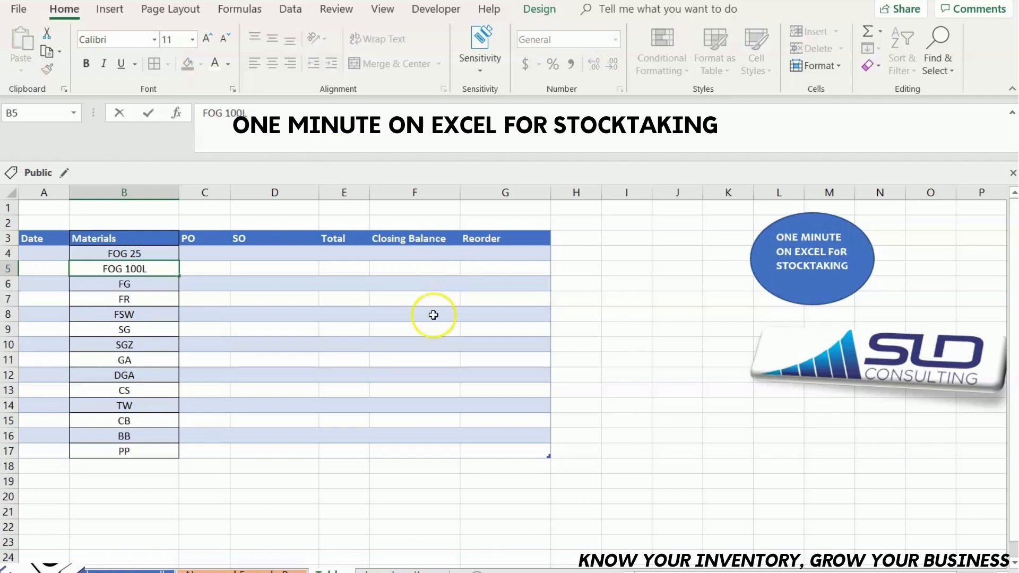
click(403, 330)
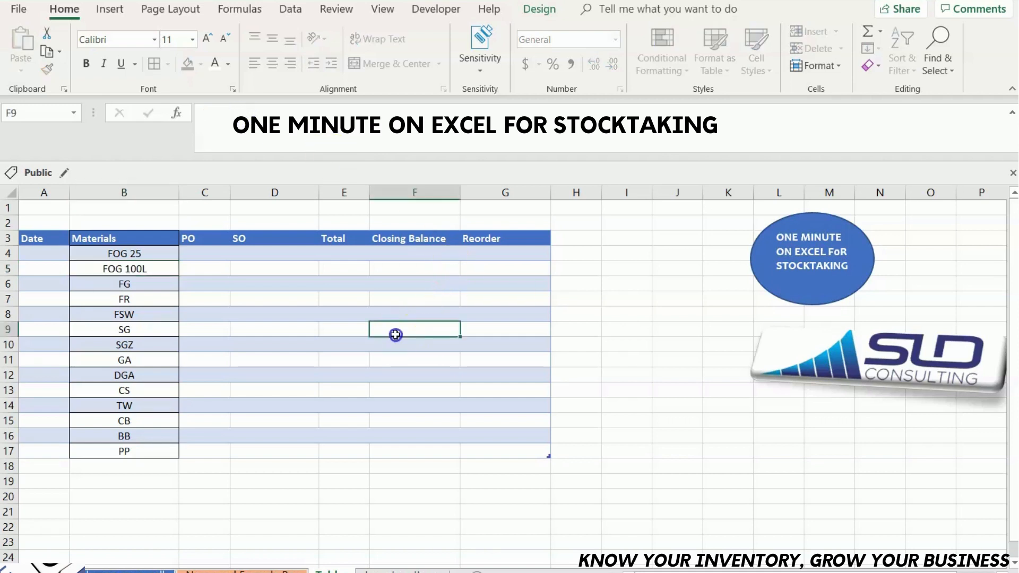
Examine the product types and ID codes from the start of the NBC product list and return to the stock table
click(122, 265)
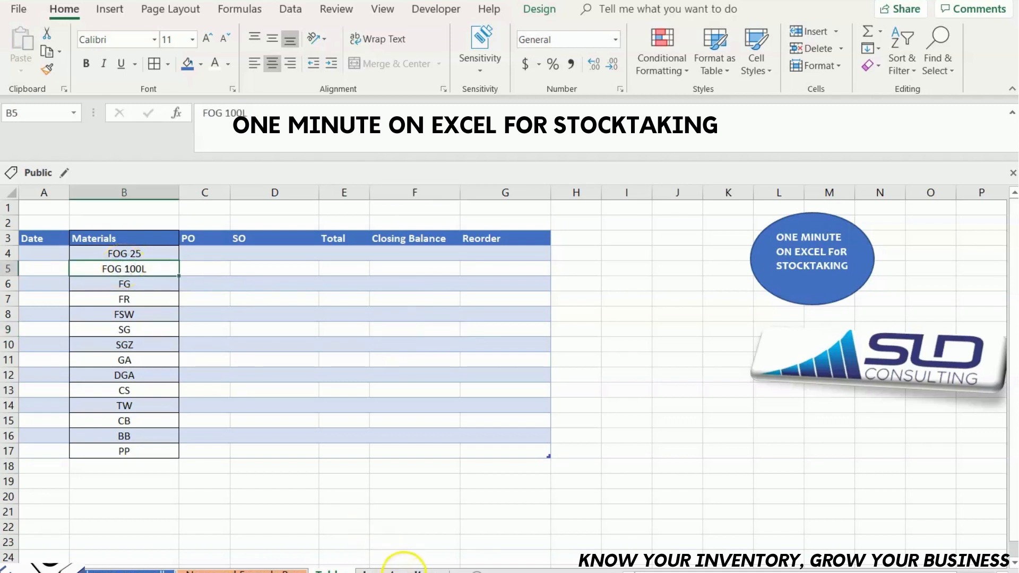
click(404, 568)
click(327, 494)
key(Up)
key(Up)
key(Up)
key(Up)
key(Up)
key(Up)
key(Up)
key(Up)
key(Up)
key(Up)
key(Up)
key(Up)
key(Up)
key(Up)
key(Up)
key(Up)
key(Up)
key(Up)
key(Up)
key(Up)
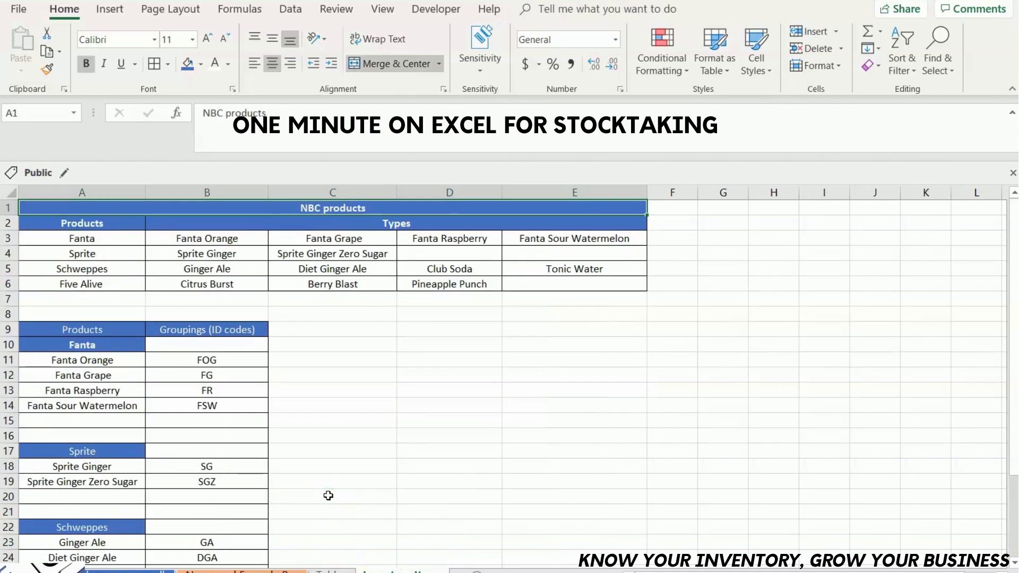
click(333, 568)
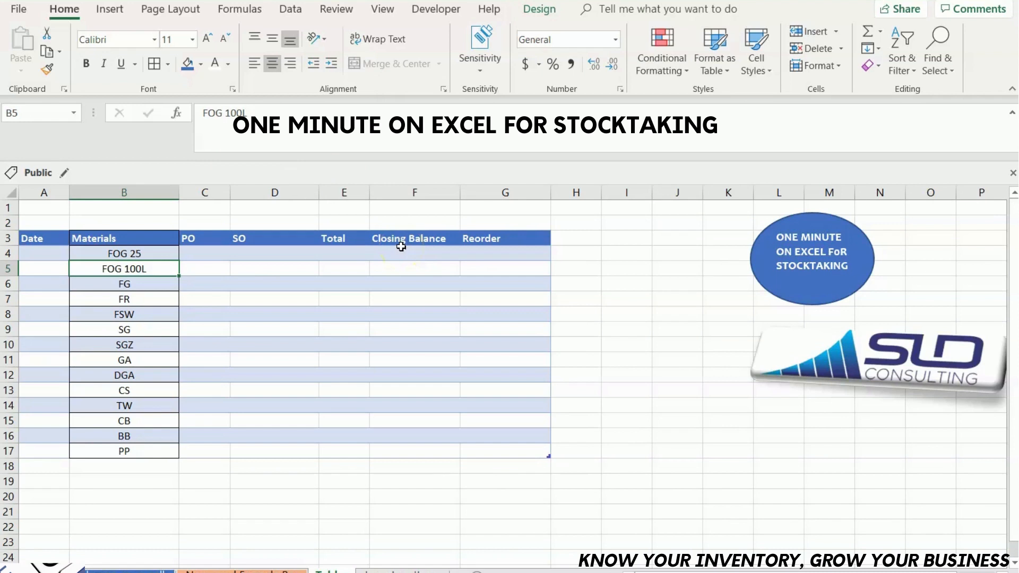
click(120, 272)
key(Left)
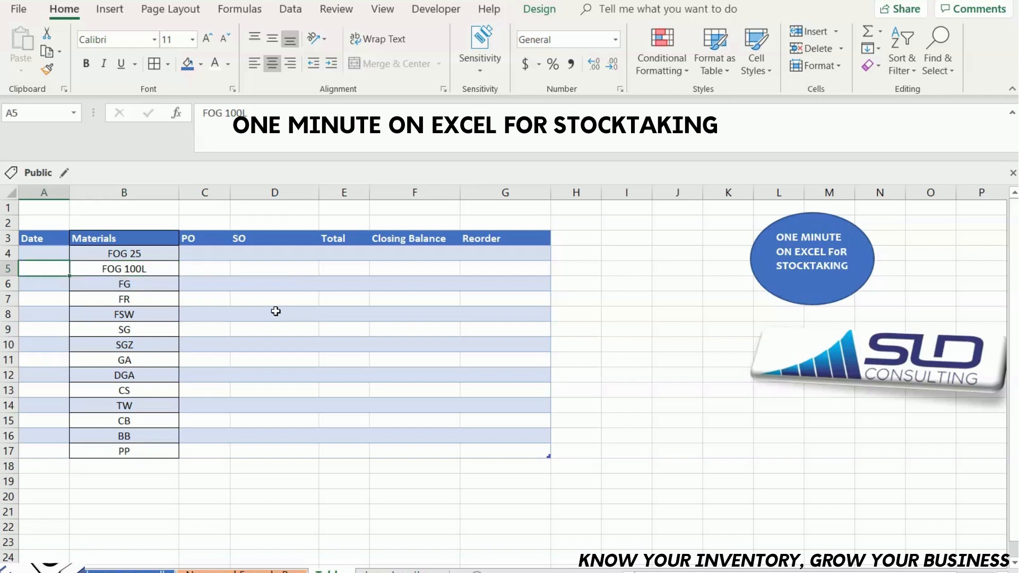